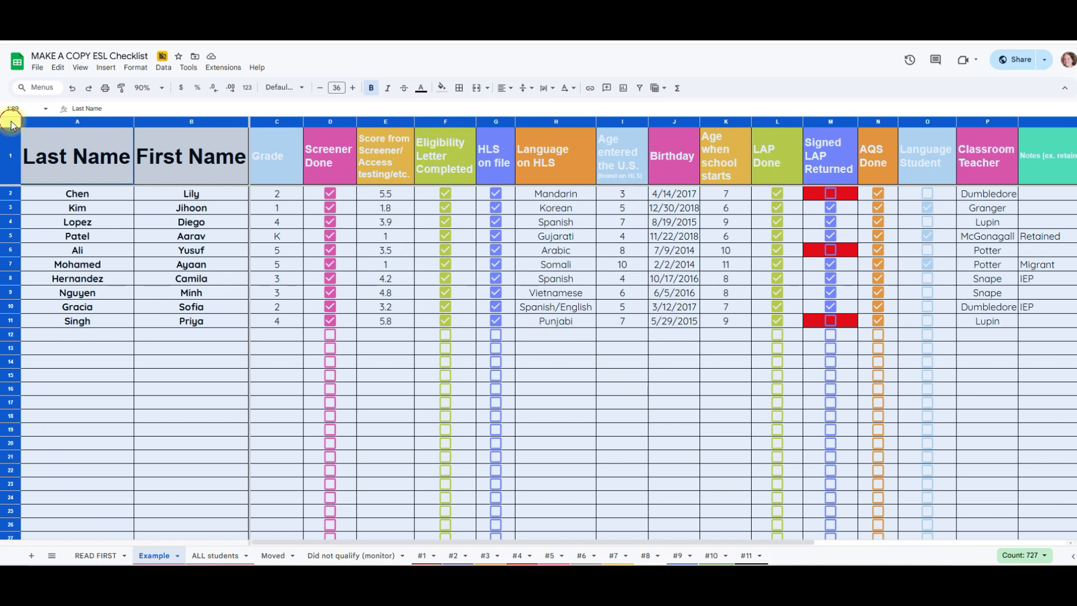
{"action": "left_click", "coordinate": [163, 67]}
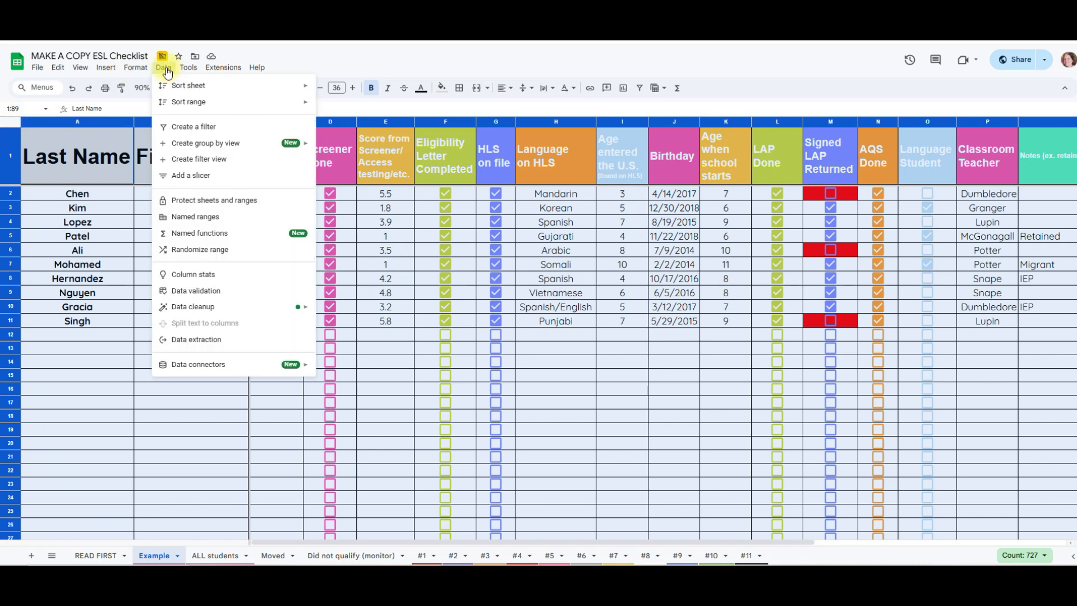
{"action": "mouse_move", "coordinate": [206, 90]}
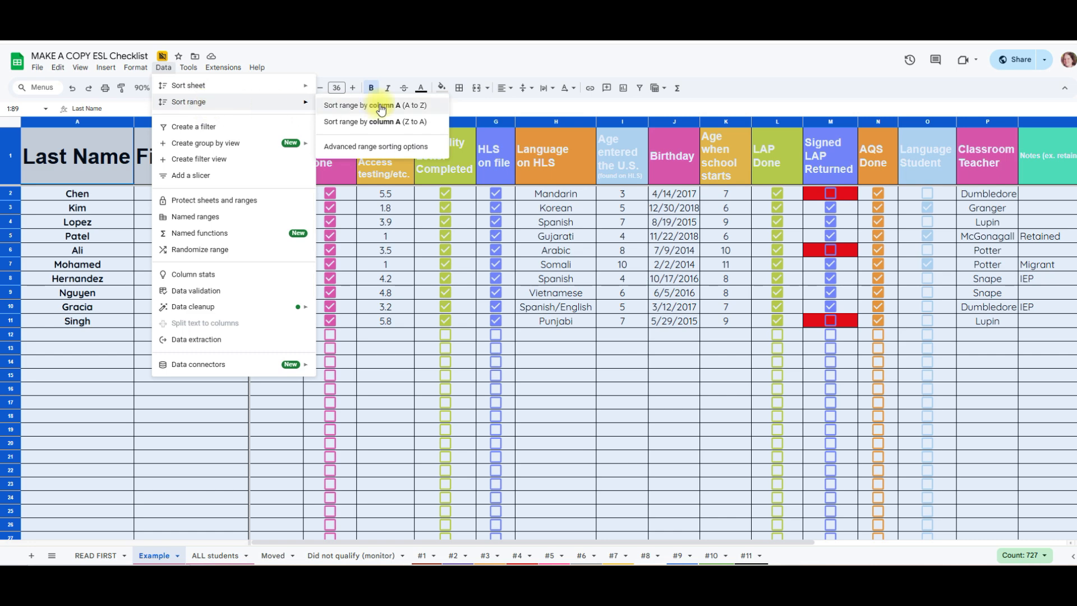
{"action": "left_click", "coordinate": [373, 147]}
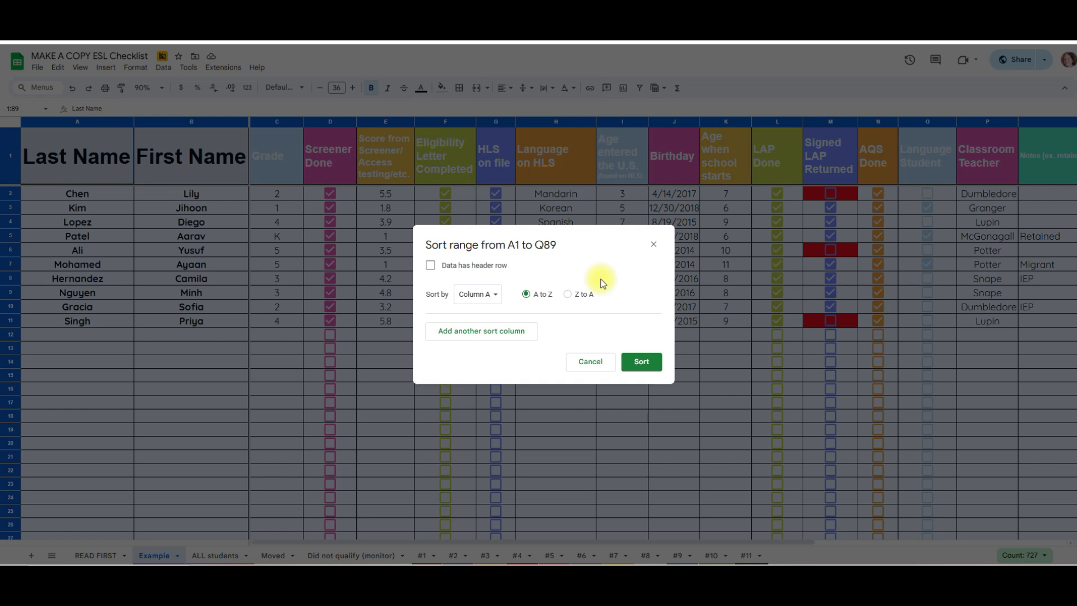
{"action": "left_click", "coordinate": [594, 362]}
Sort range A1 to Q89 with a header row by Last Name, then by First Name, both A to Z.
{"action": "left_click", "coordinate": [163, 67]}
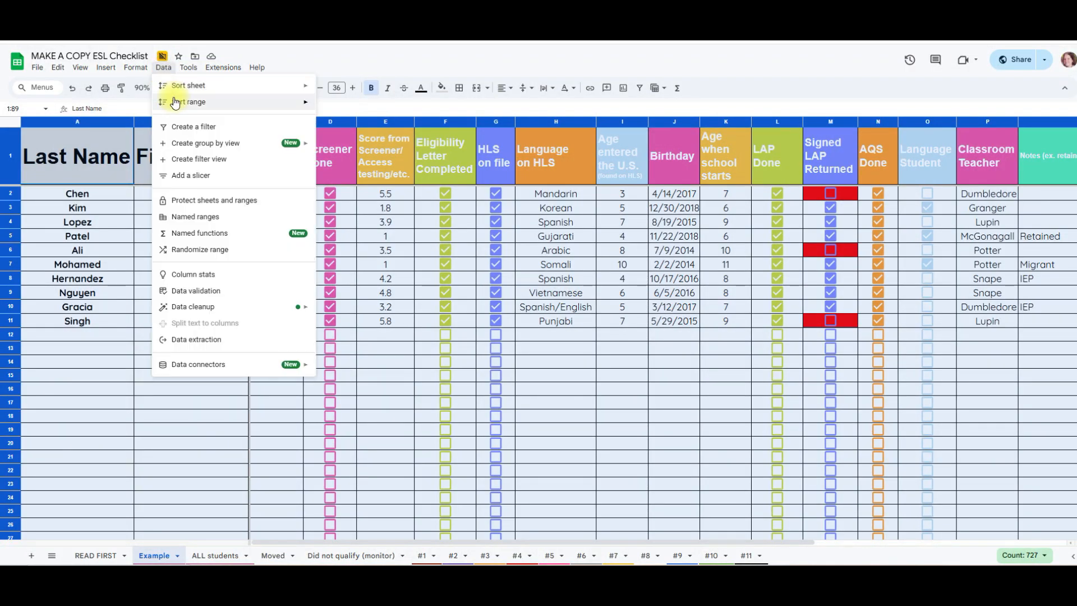
{"action": "mouse_move", "coordinate": [176, 102]}
{"action": "left_click", "coordinate": [368, 147]}
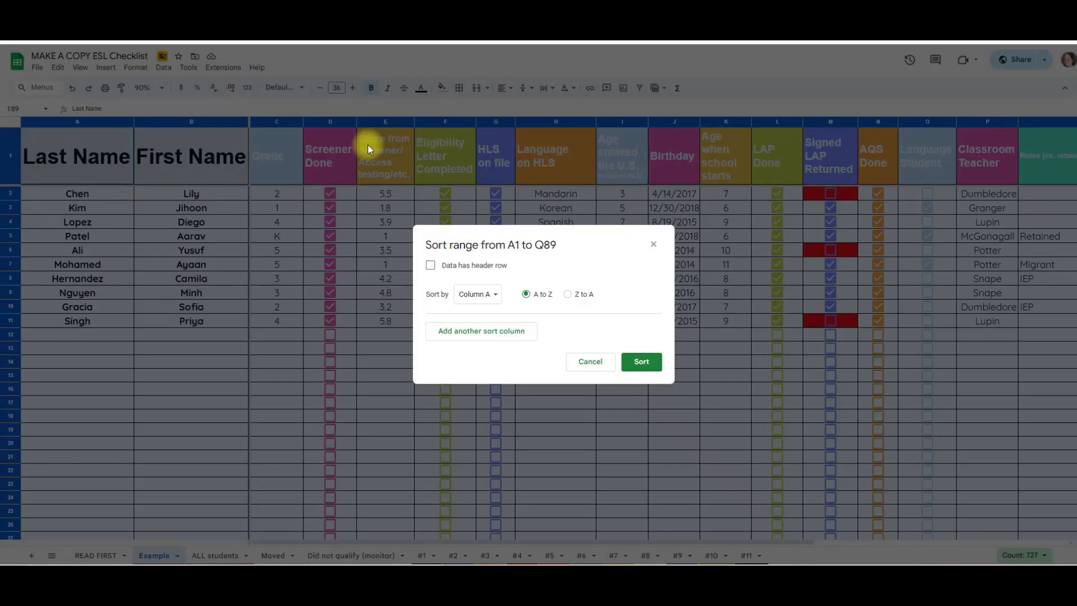
{"action": "left_click", "coordinate": [431, 265]}
{"action": "left_click", "coordinate": [433, 266]}
{"action": "left_click", "coordinate": [488, 332]}
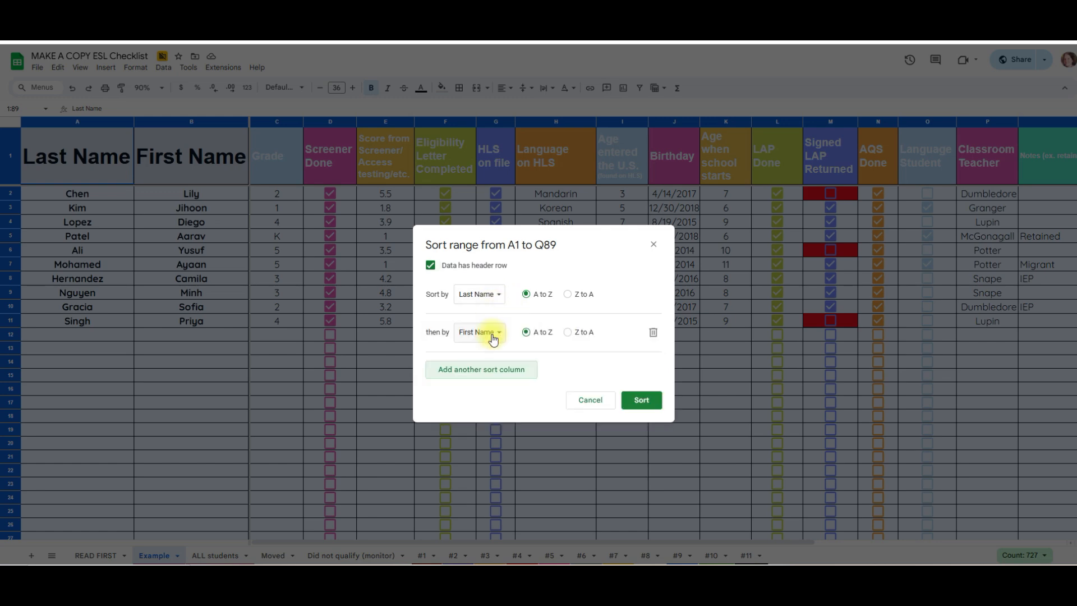
{"action": "left_click", "coordinate": [650, 401]}
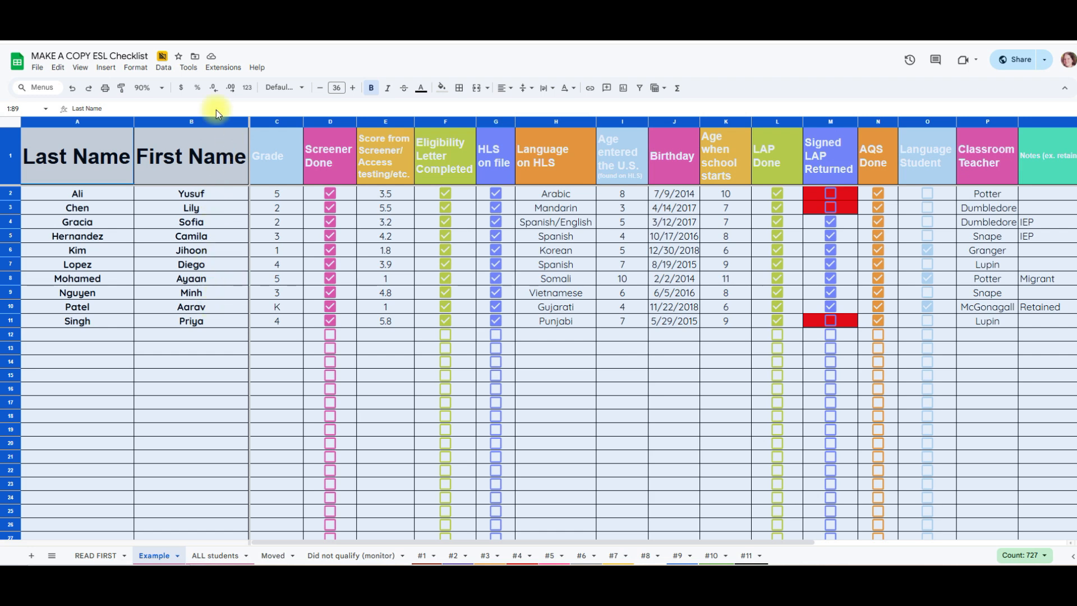
Sort the range with a header row by Grade, then Last Name, then First Name, all A to Z.
{"action": "left_click", "coordinate": [163, 68]}
{"action": "mouse_move", "coordinate": [185, 102]}
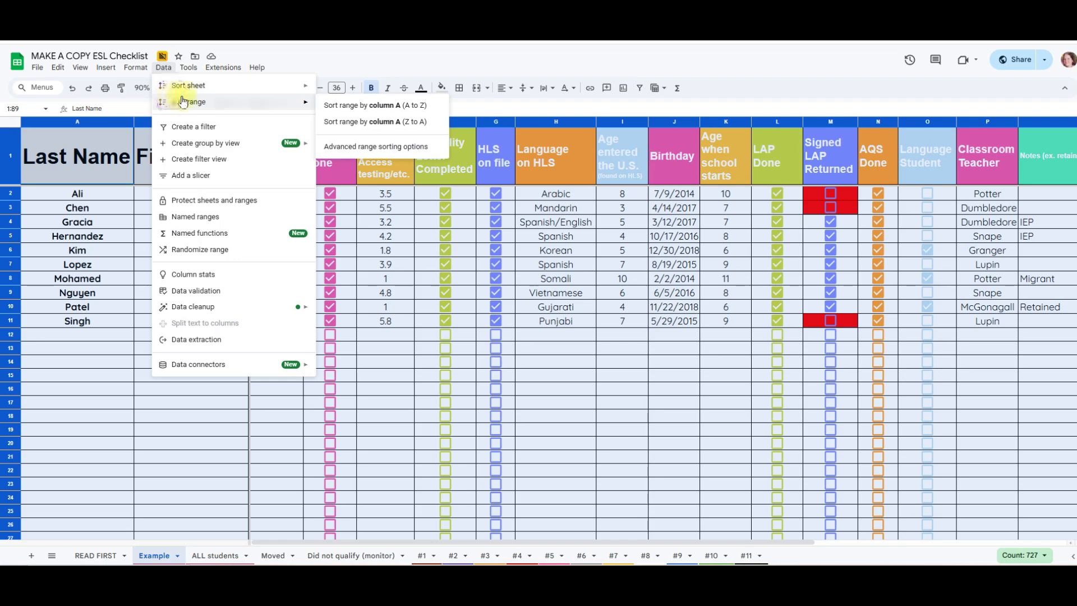
{"action": "left_click", "coordinate": [392, 145]}
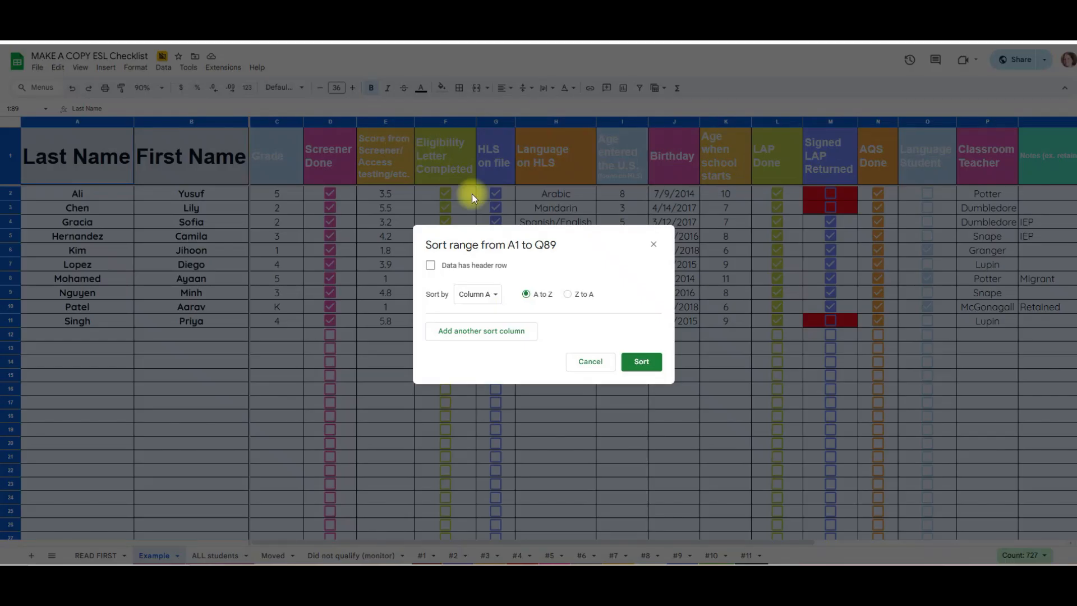
{"action": "left_click", "coordinate": [431, 265]}
{"action": "left_click", "coordinate": [496, 299]}
{"action": "left_click", "coordinate": [501, 325]}
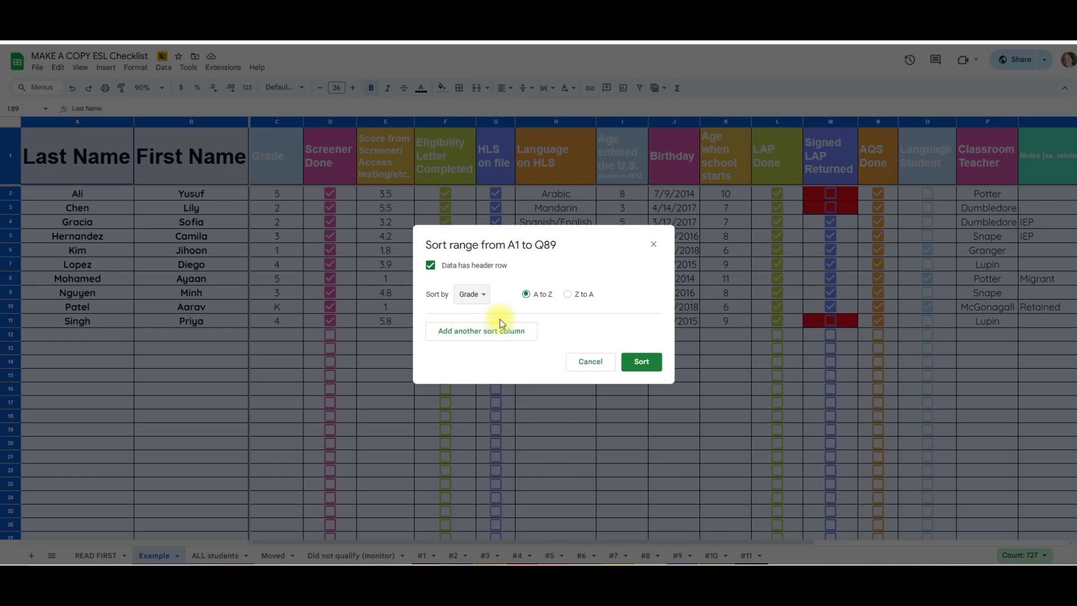
{"action": "left_click", "coordinate": [495, 330]}
{"action": "left_click", "coordinate": [493, 337]}
{"action": "left_click", "coordinate": [488, 282]}
{"action": "left_click", "coordinate": [496, 369]}
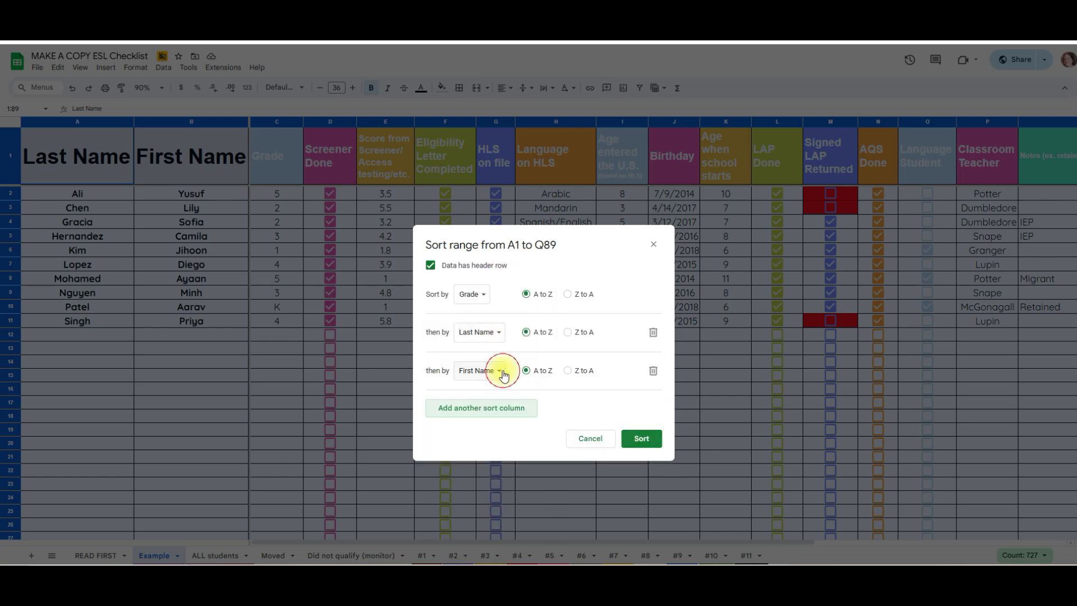
{"action": "left_click", "coordinate": [641, 438]}
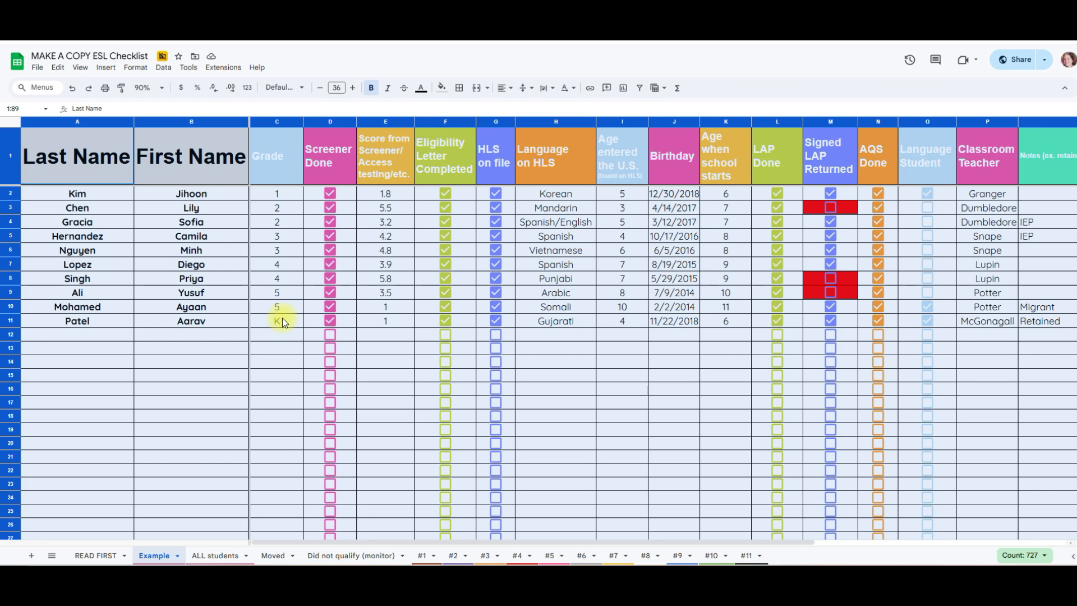
Sort the range with a header row by the screener score, then Last Name, then First Name, all A to Z.
{"action": "left_click", "coordinate": [163, 67]}
{"action": "mouse_move", "coordinate": [181, 101]}
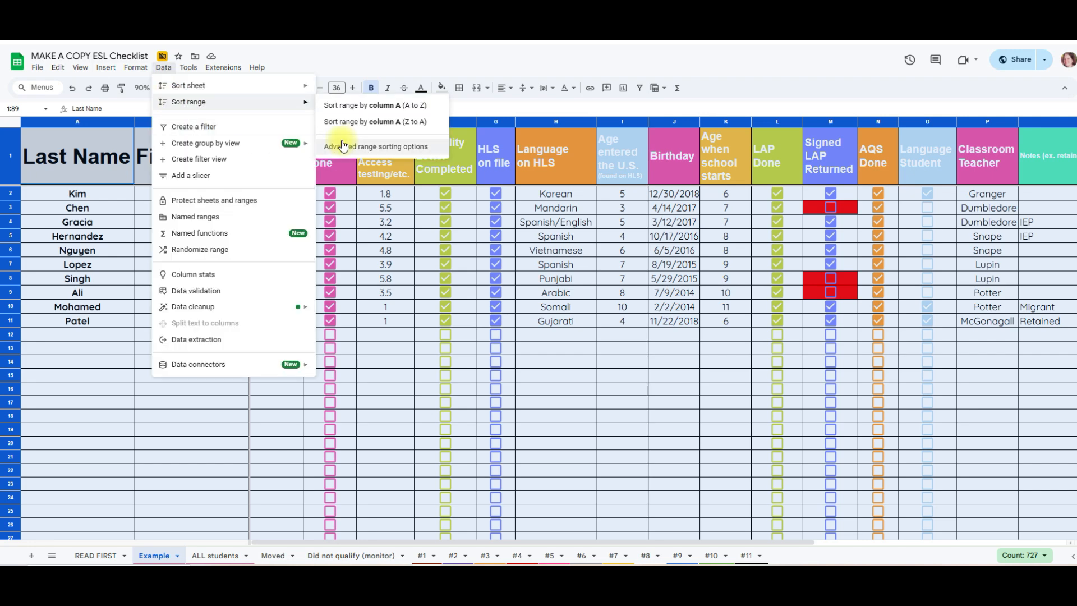
{"action": "left_click", "coordinate": [342, 144]}
{"action": "left_click", "coordinate": [475, 265]}
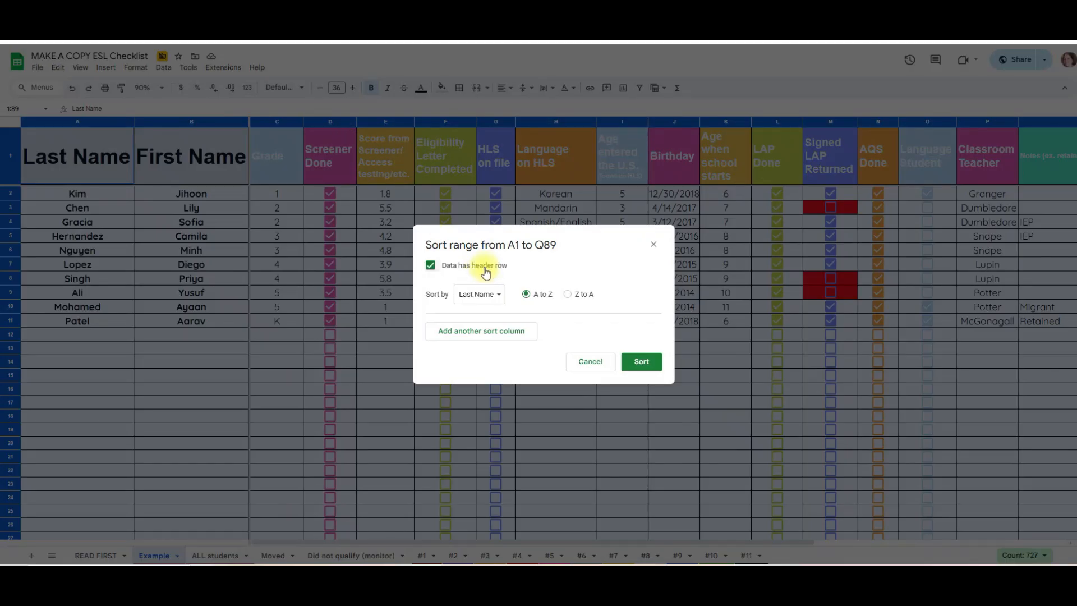
{"action": "left_click", "coordinate": [493, 301]}
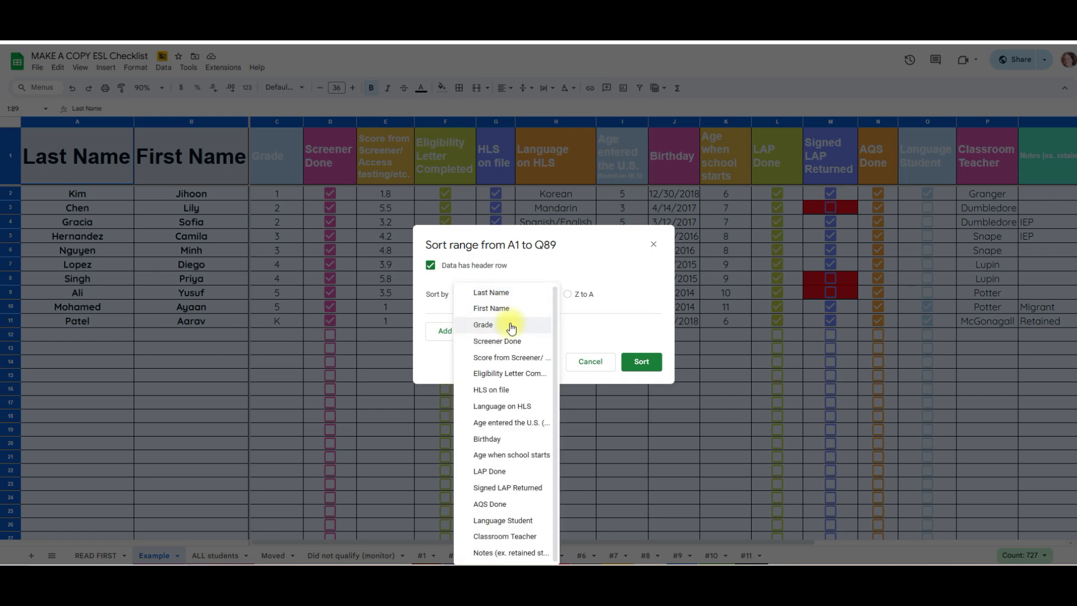
{"action": "left_click", "coordinate": [517, 355]}
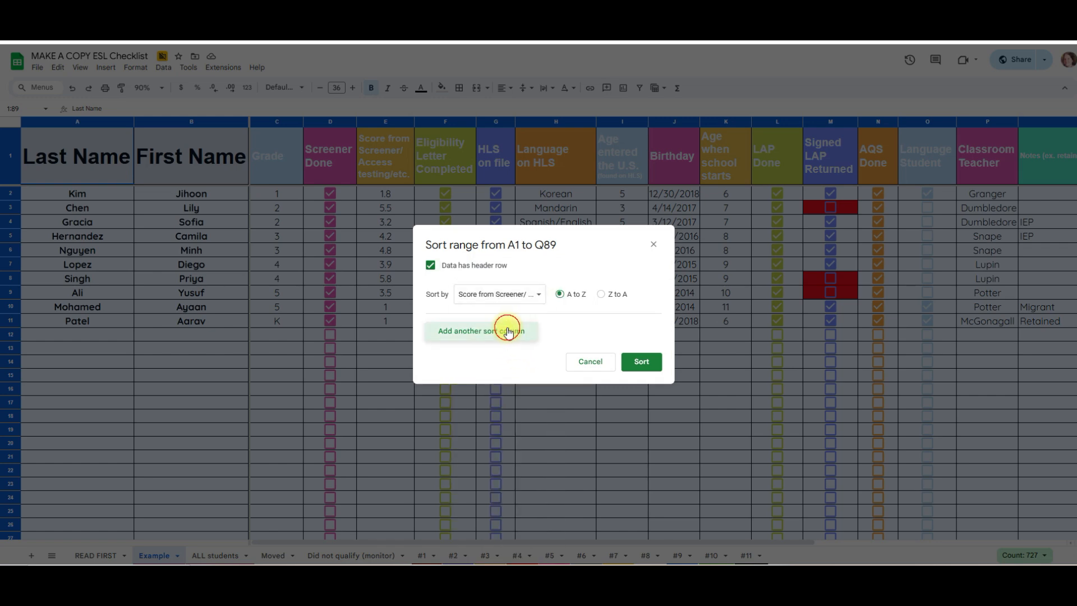
{"action": "left_click", "coordinate": [509, 330]}
{"action": "left_click", "coordinate": [508, 334]}
{"action": "left_click", "coordinate": [508, 251]}
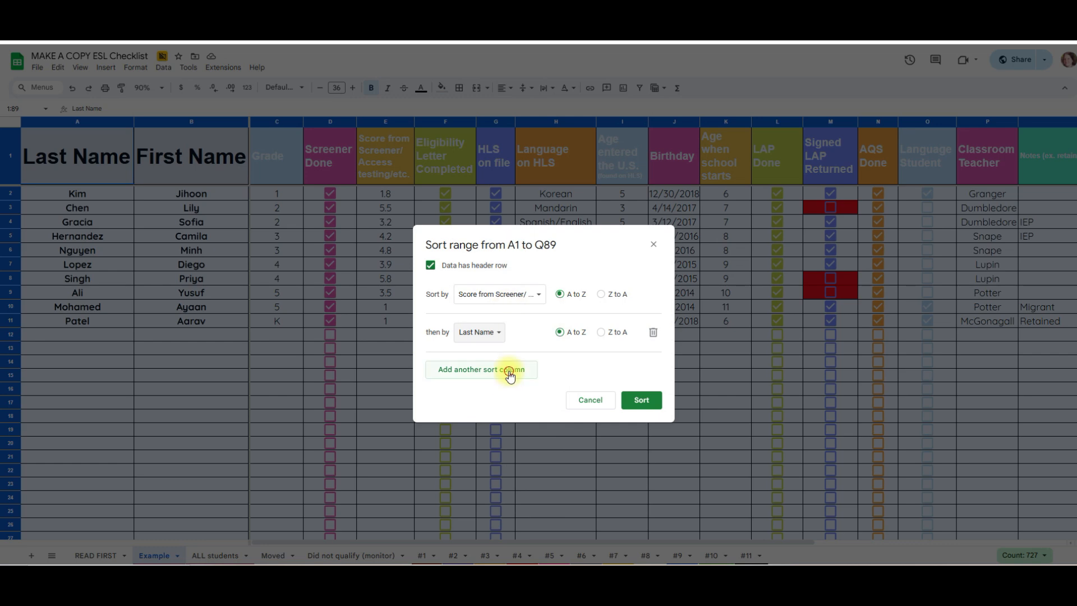
{"action": "left_click", "coordinate": [513, 370]}
{"action": "left_click", "coordinate": [645, 435]}
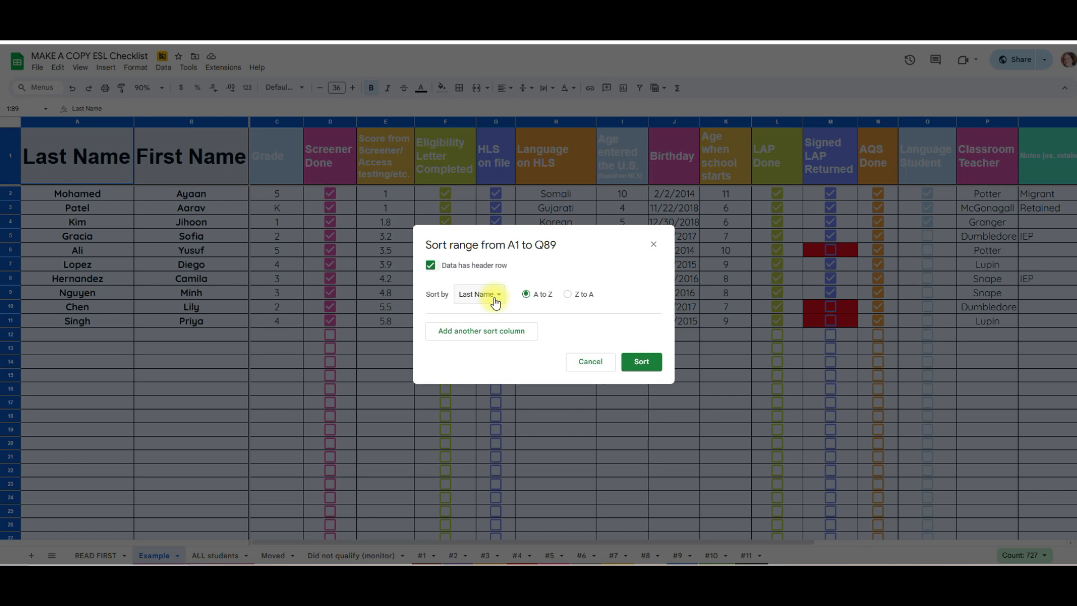
Sort the range with a header row by Grade, then screener score, then Eligibility Letter Completed, all A to Z, and check the grades and scores.
{"action": "left_click", "coordinate": [495, 301]}
{"action": "left_click", "coordinate": [493, 325]}
{"action": "left_click", "coordinate": [493, 331]}
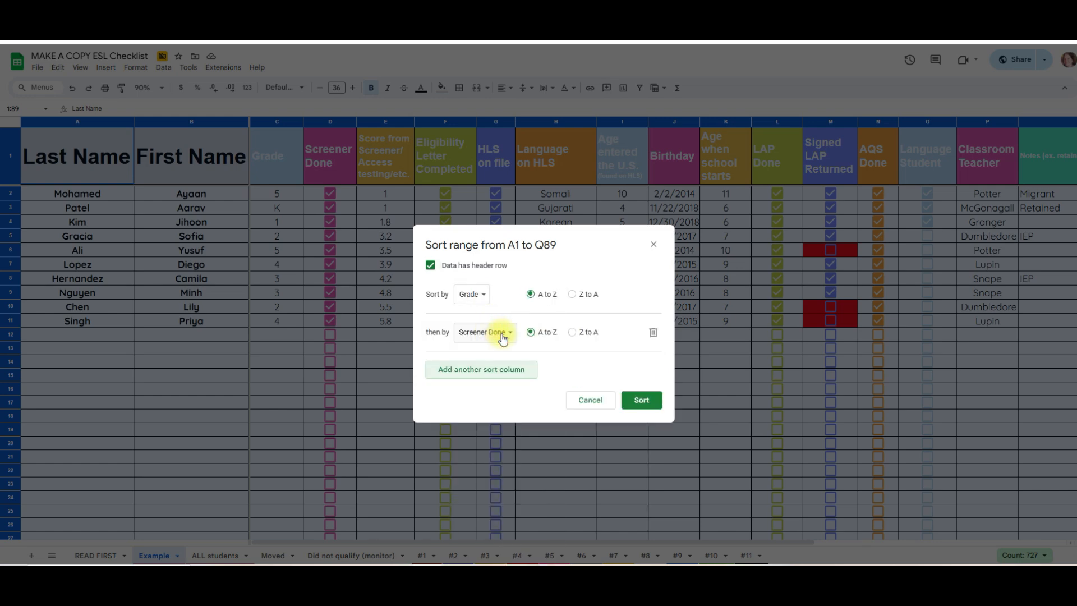
{"action": "left_click", "coordinate": [500, 337]}
{"action": "left_click", "coordinate": [508, 344]}
{"action": "left_click", "coordinate": [508, 371]}
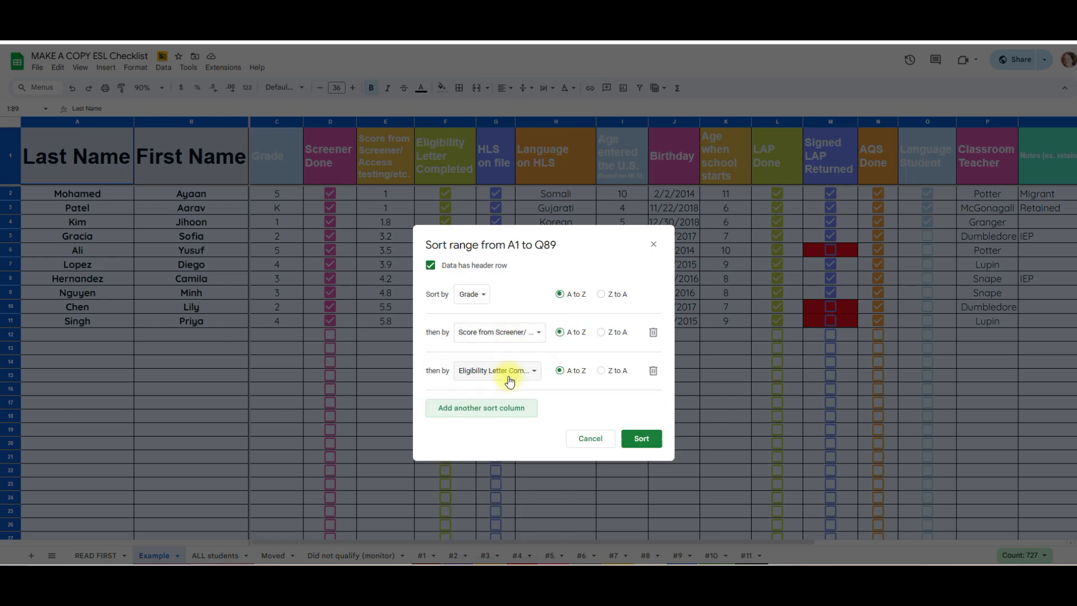
{"action": "left_click", "coordinate": [639, 437]}
{"action": "left_click", "coordinate": [287, 207]}
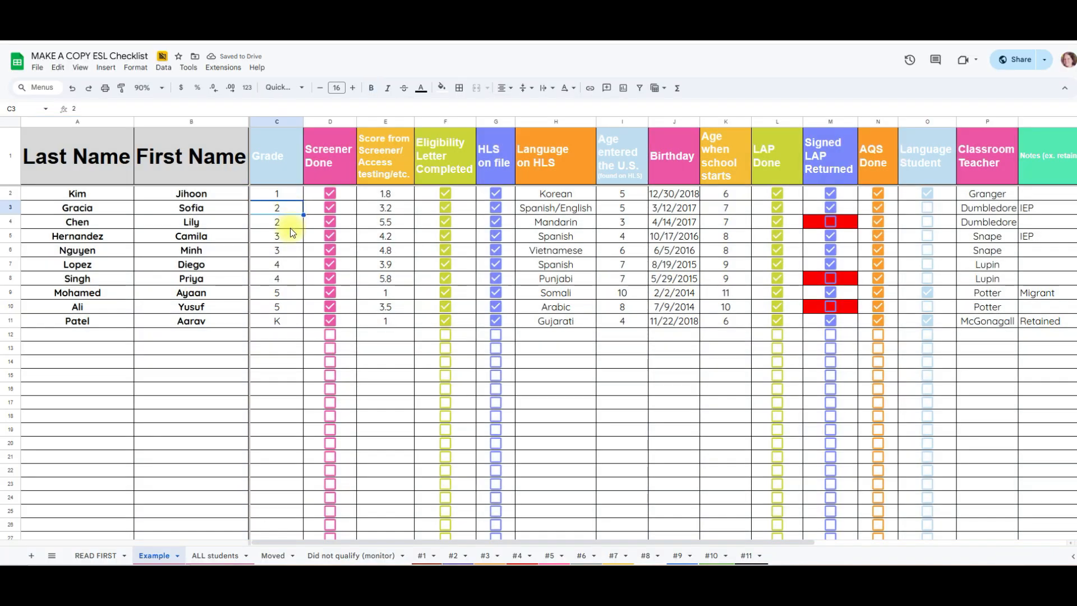
{"action": "left_click", "coordinate": [402, 209]}
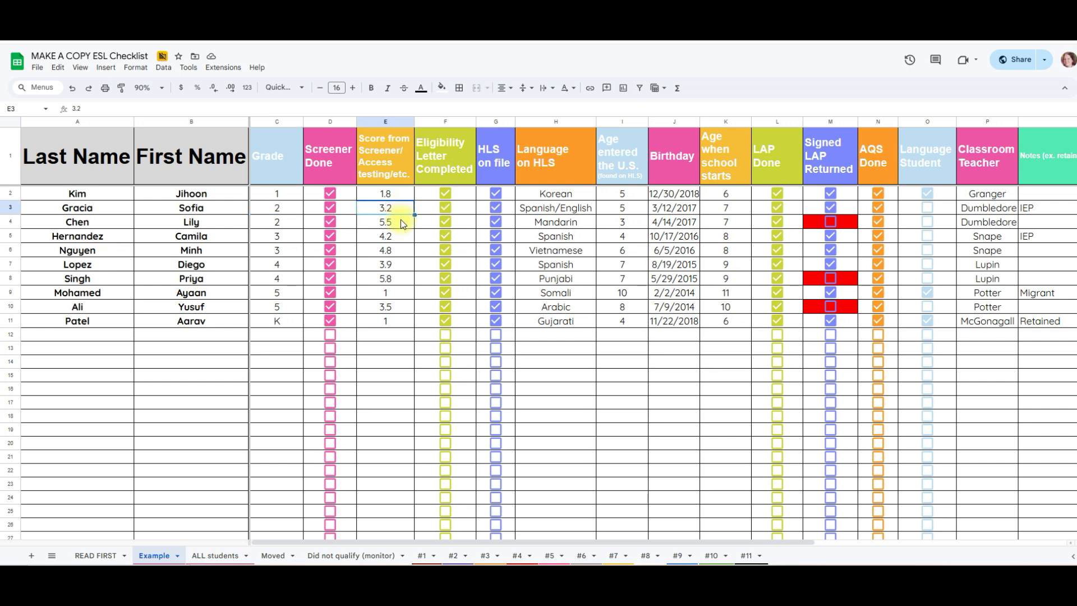
{"action": "left_click", "coordinate": [401, 220]}
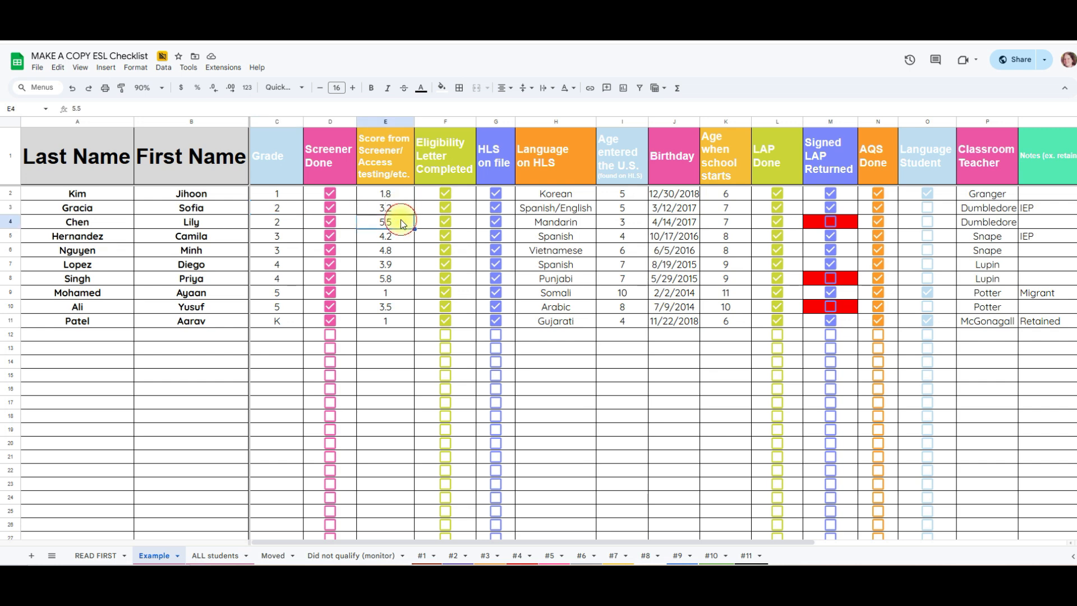
{"action": "left_click", "coordinate": [294, 238]}
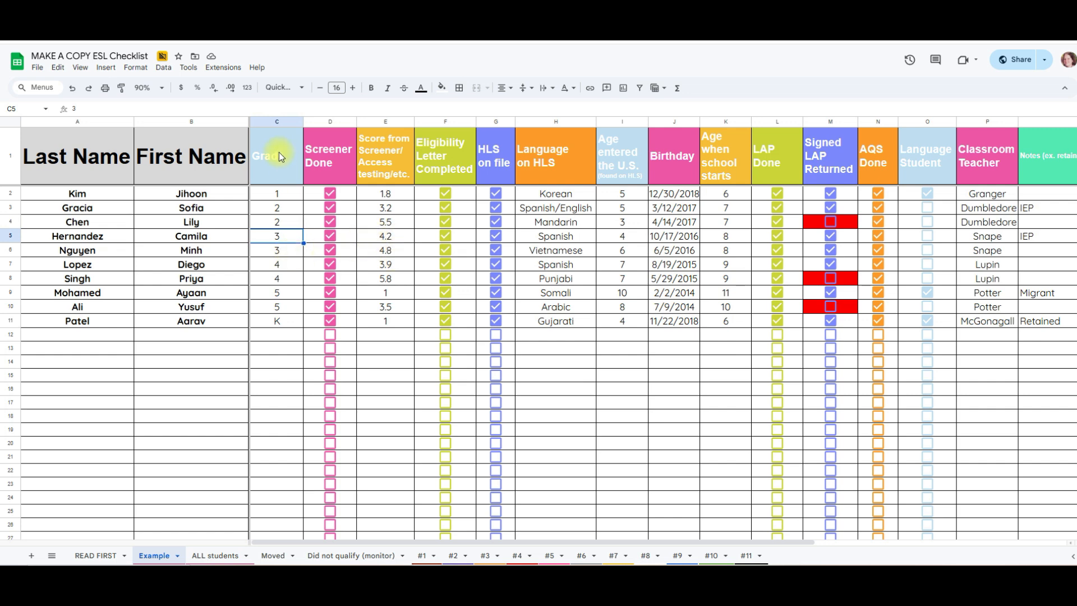
Select the whole sheet and sort the student rows by Birthday from oldest to newest date, keeping the header row in place.
{"action": "left_click", "coordinate": [10, 122]}
{"action": "left_click", "coordinate": [163, 67]}
{"action": "mouse_move", "coordinate": [186, 102]}
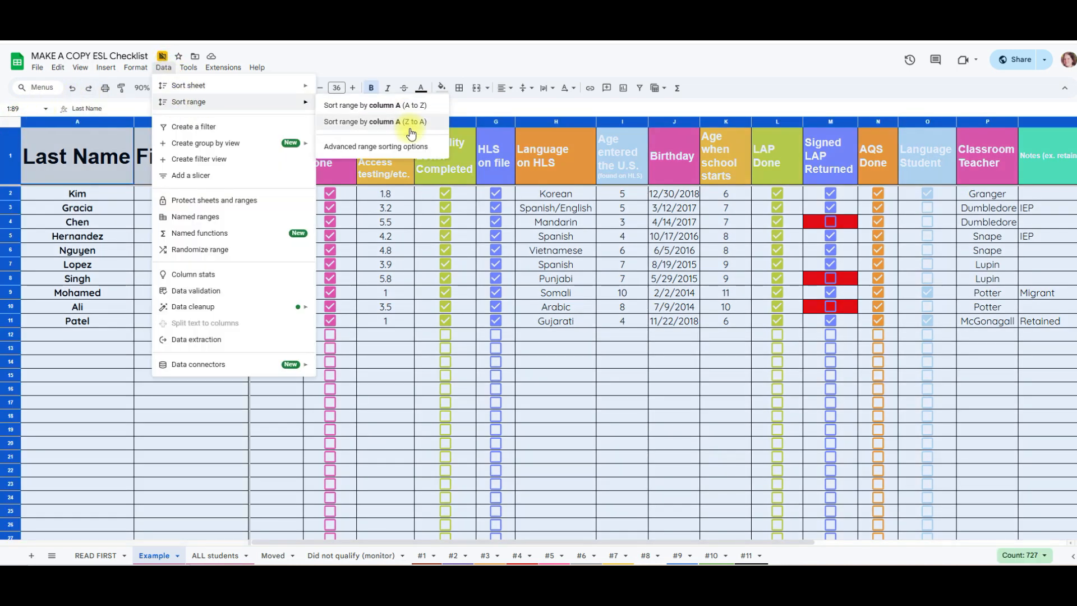
{"action": "left_click", "coordinate": [410, 147]}
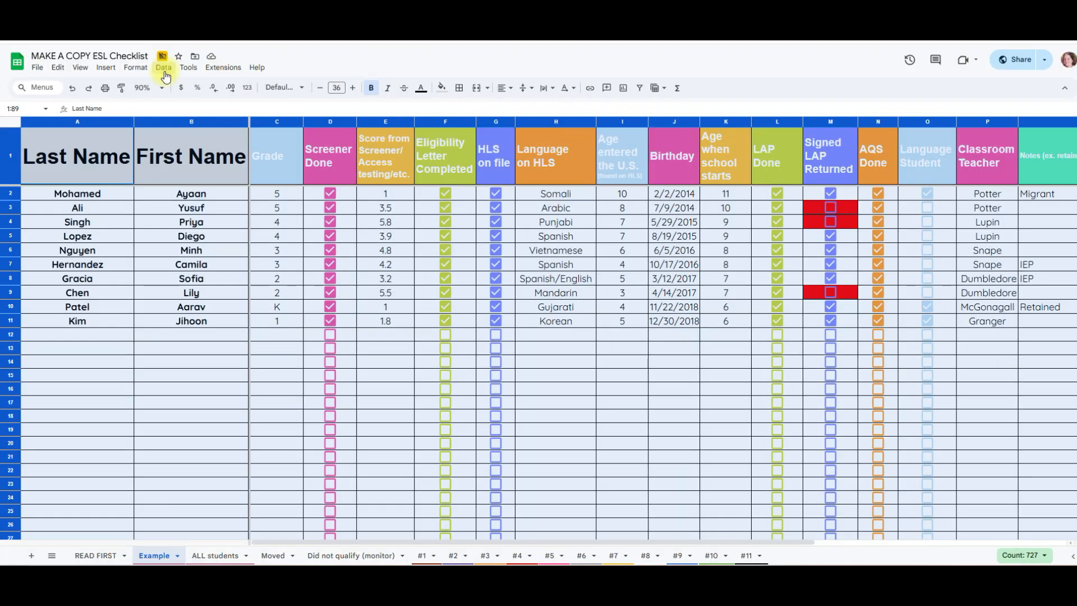
Sort the range with a header row by Signed LAP Returned, A to Z, and review the rows down to the sheet's end.
{"action": "left_click", "coordinate": [165, 73]}
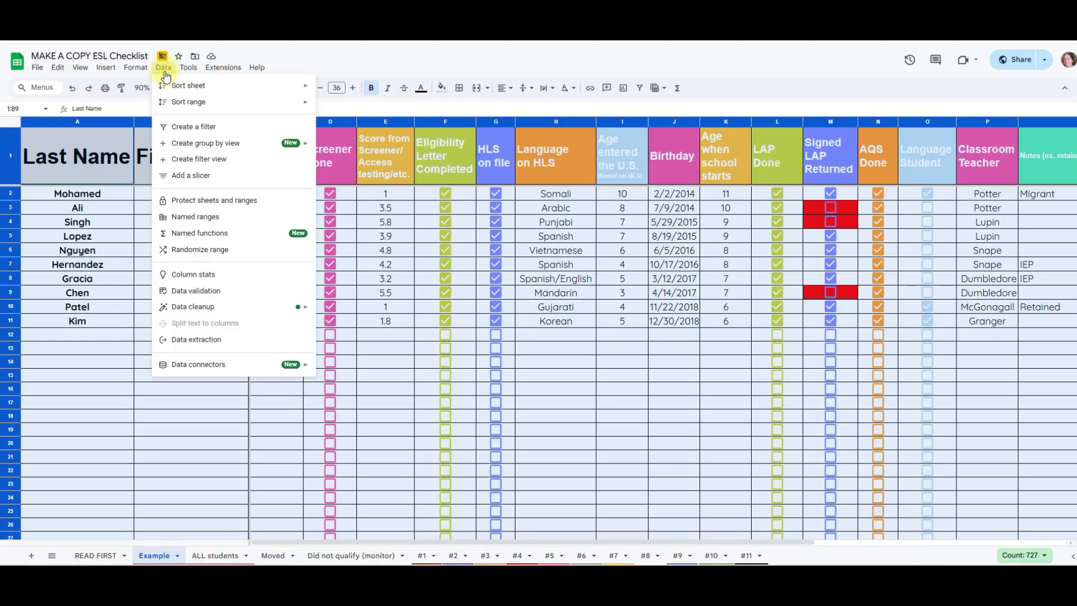
{"action": "mouse_move", "coordinate": [297, 108]}
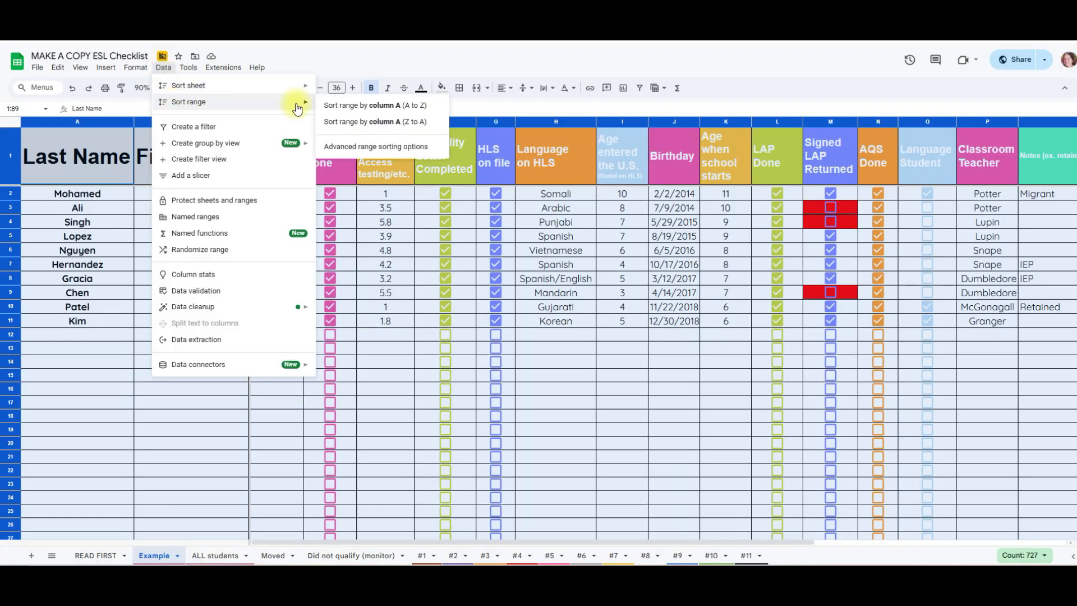
{"action": "left_click", "coordinate": [374, 145]}
{"action": "left_click", "coordinate": [480, 266]}
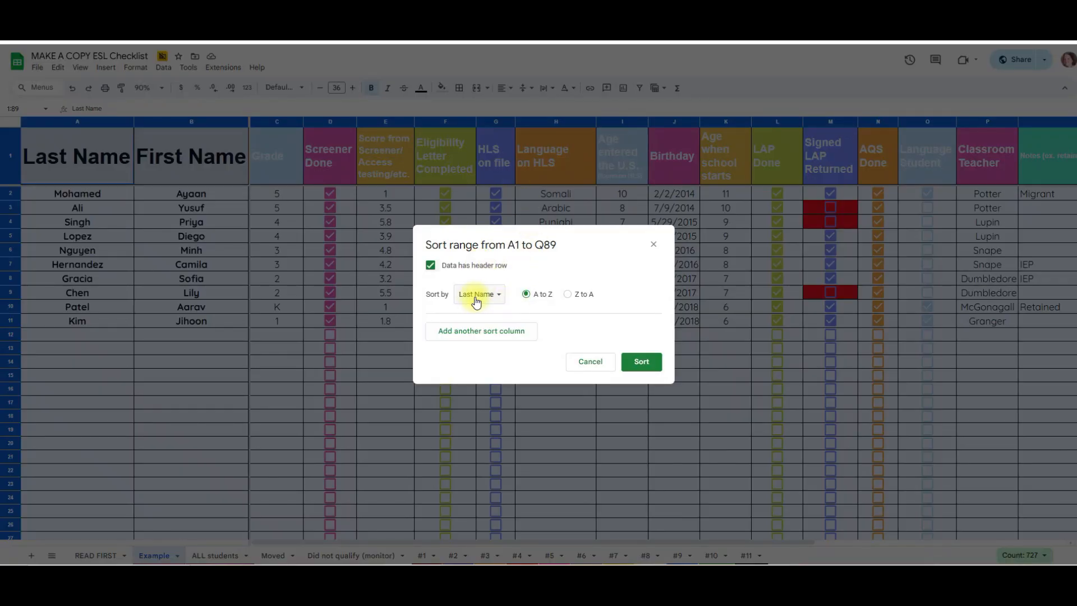
{"action": "left_click", "coordinate": [481, 286]}
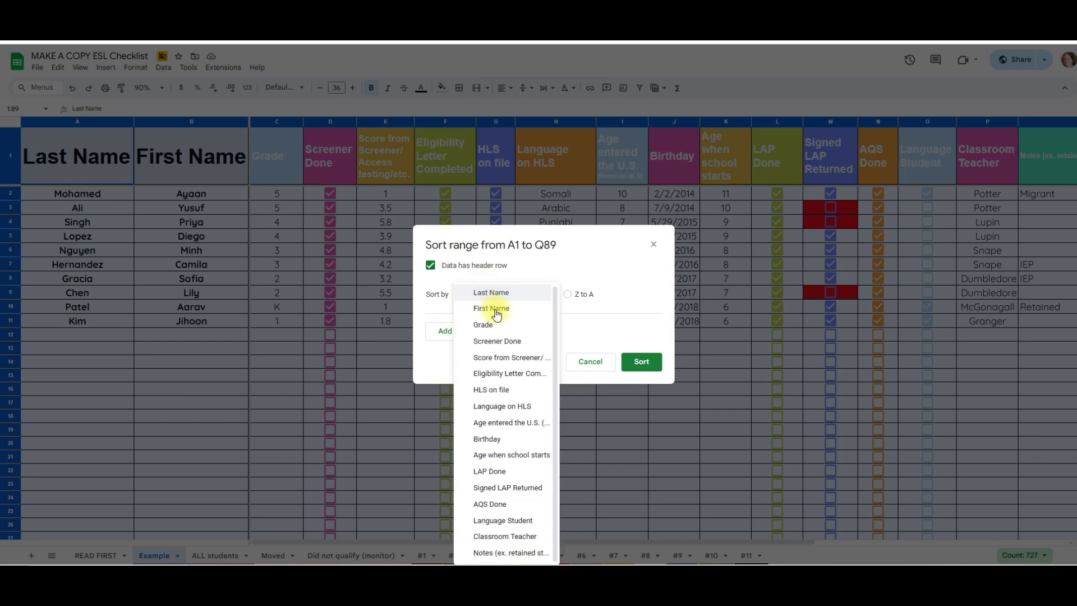
{"action": "left_click", "coordinate": [519, 487]}
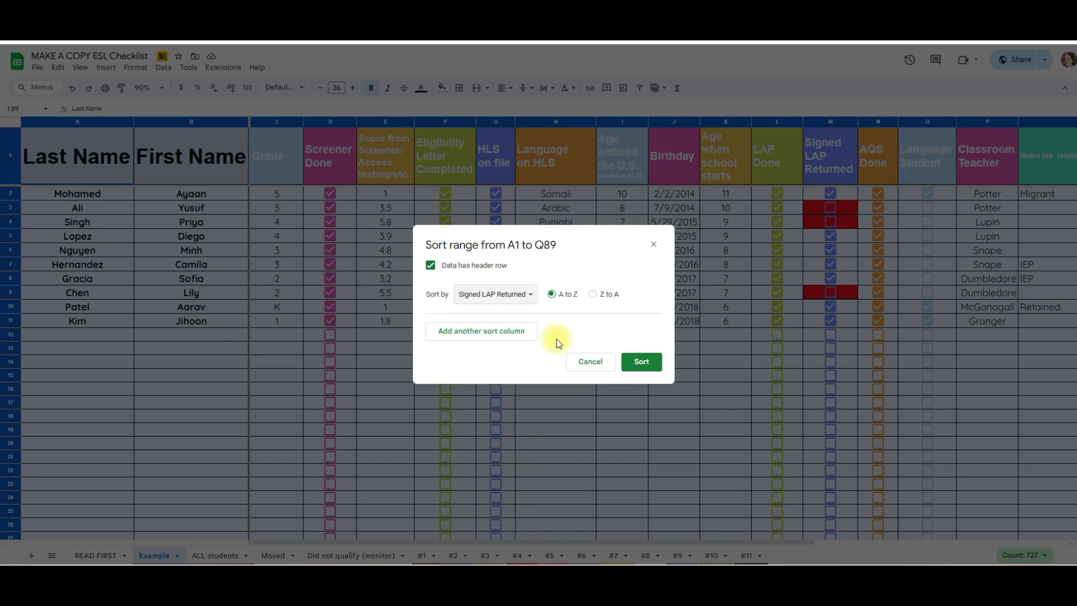
{"action": "left_click", "coordinate": [639, 362]}
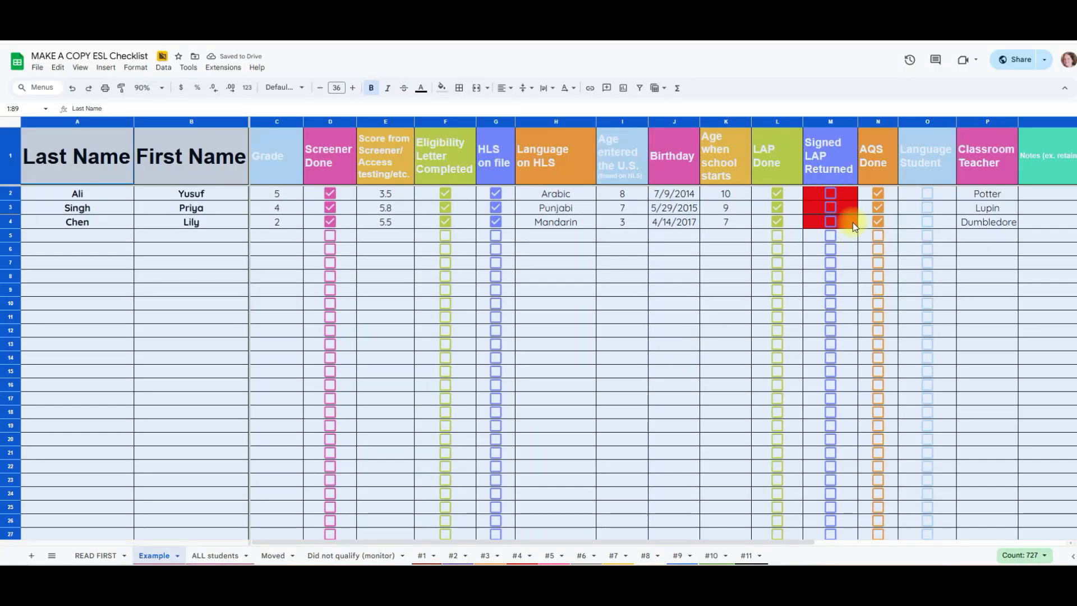
{"action": "scroll", "coordinate": [1072, 208], "scroll_direction": "down", "scroll_amount": 15}
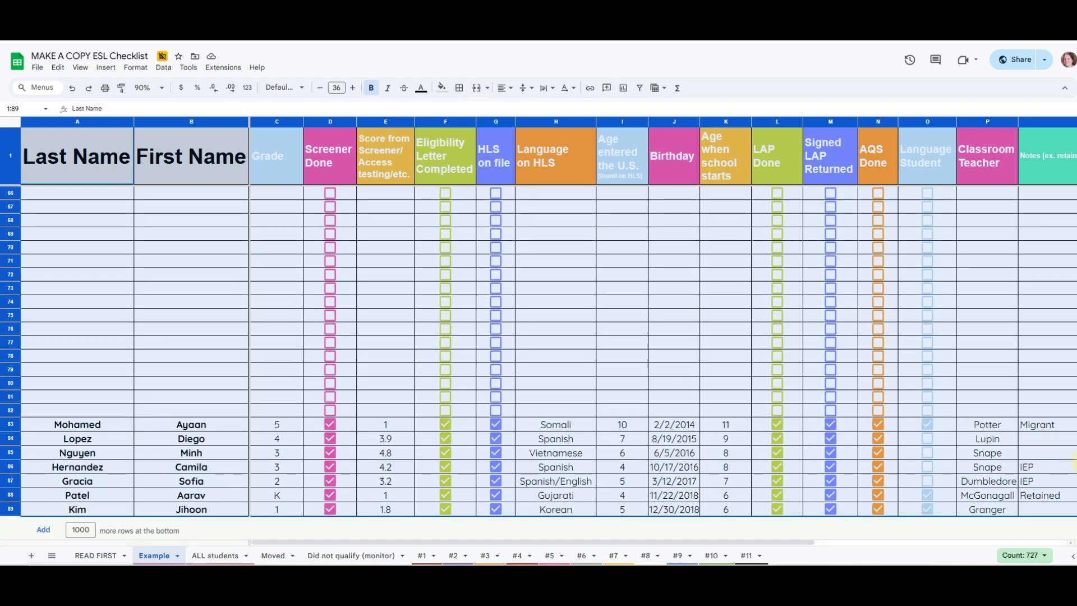
{"action": "left_click_drag", "start_coordinate": [1076, 445], "coordinate": [1075, 191]}
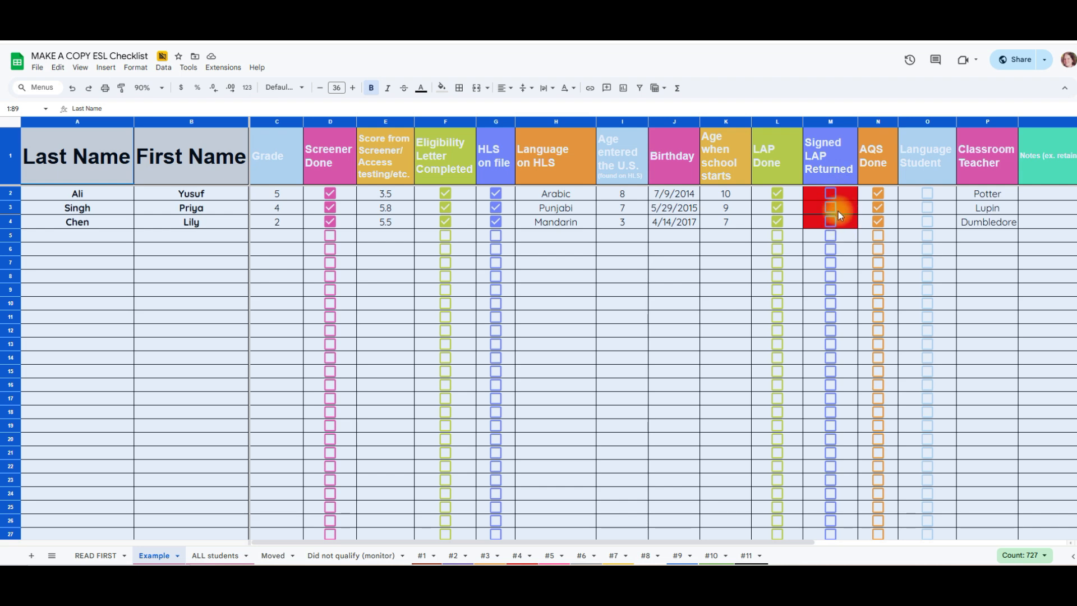
Sort the range with a header row by Classroom Teacher, then Last Name, then First Name, all A to Z.
{"action": "left_click", "coordinate": [164, 67]}
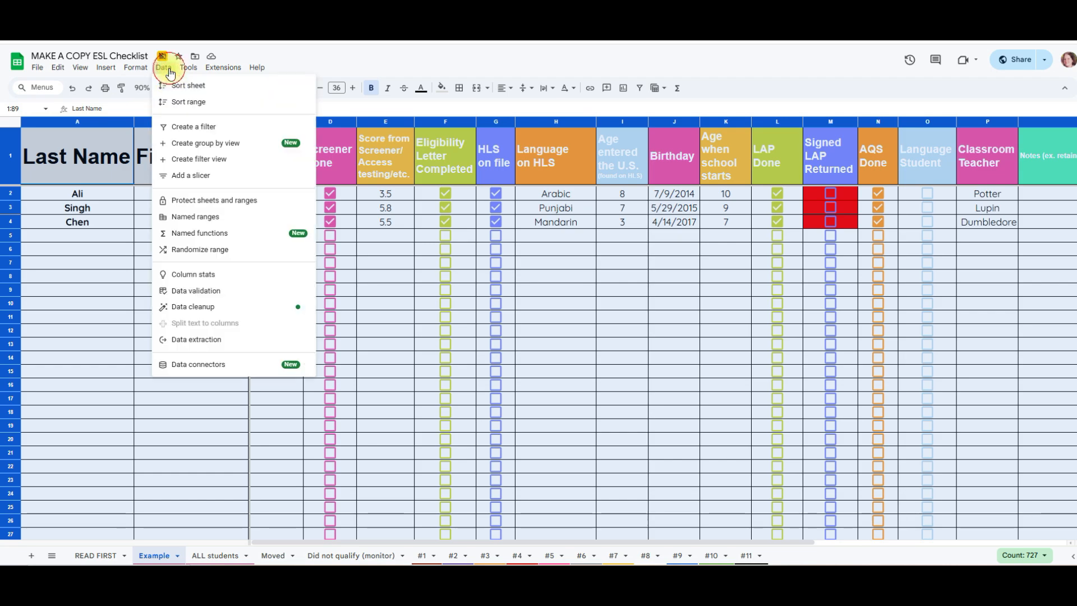
{"action": "mouse_move", "coordinate": [184, 106]}
{"action": "left_click", "coordinate": [376, 146]}
{"action": "left_click", "coordinate": [492, 294]}
{"action": "left_click", "coordinate": [493, 537]}
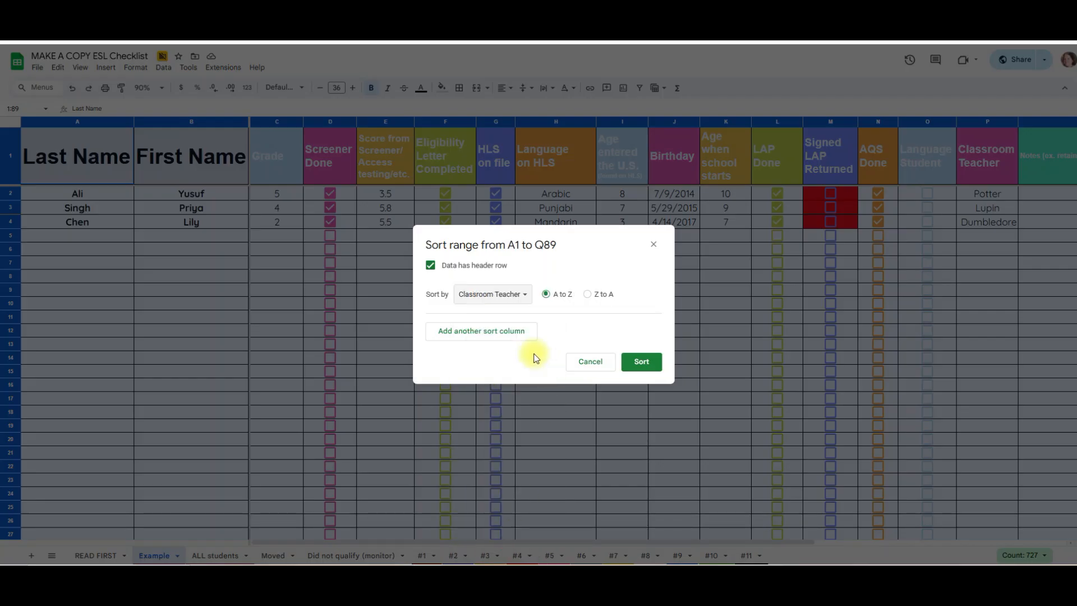
{"action": "left_click", "coordinate": [505, 331]}
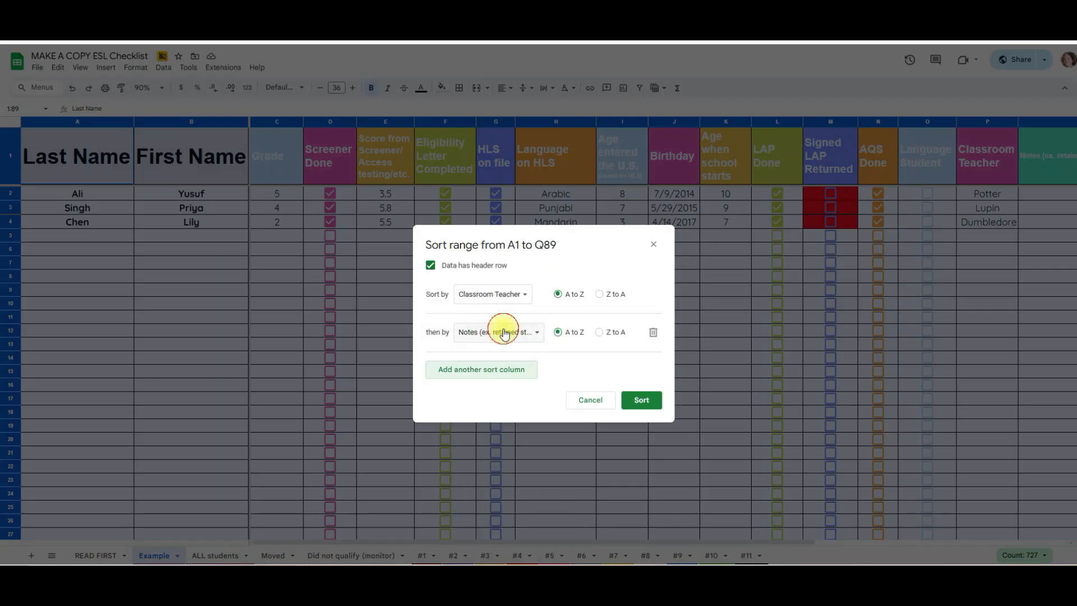
{"action": "left_click", "coordinate": [498, 333]}
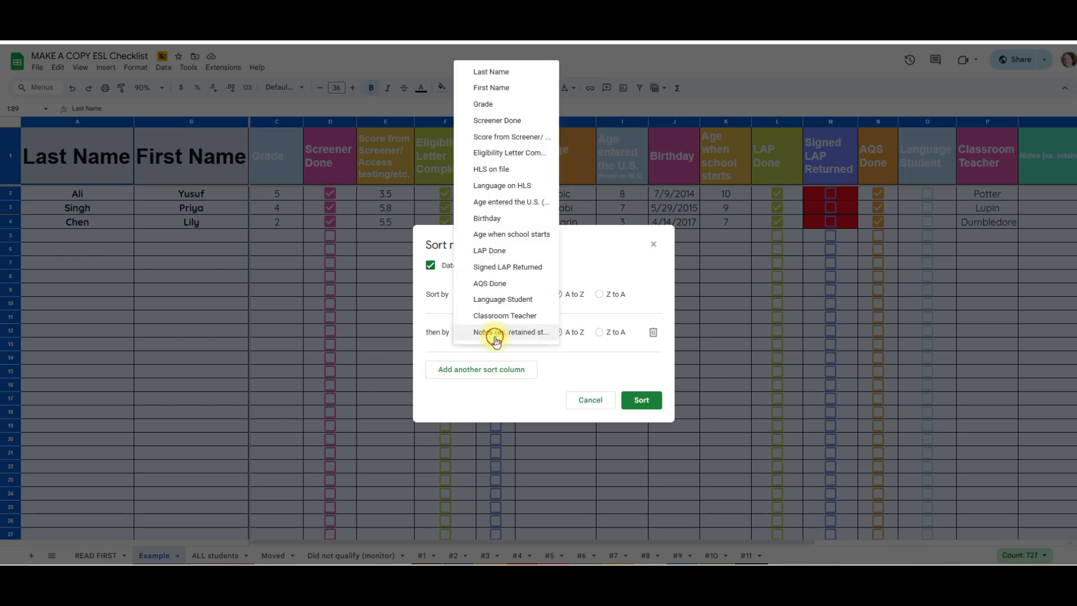
{"action": "left_click", "coordinate": [491, 72]}
{"action": "left_click", "coordinate": [512, 365]}
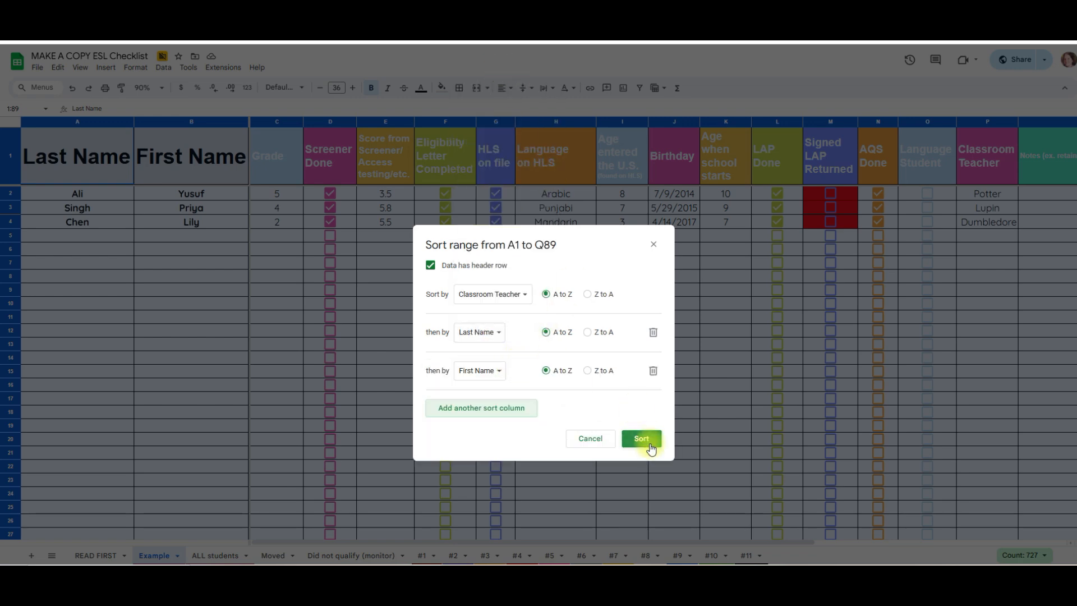
{"action": "left_click", "coordinate": [645, 441]}
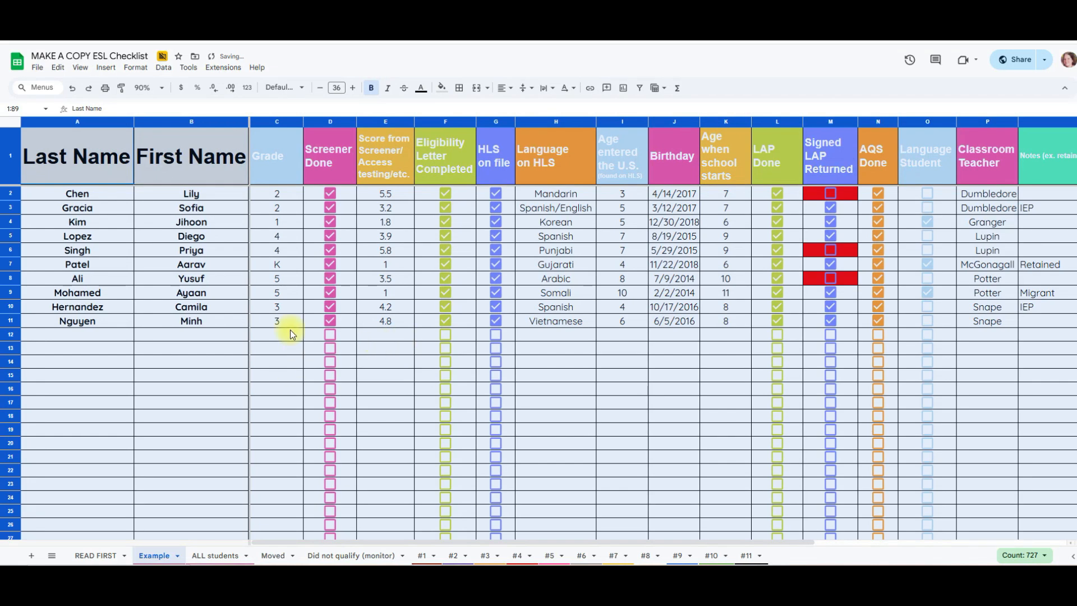
Copy student rows 2 and 3, which share a classroom teacher, and open the #1 teacher sheet.
{"action": "left_click", "coordinate": [159, 198]}
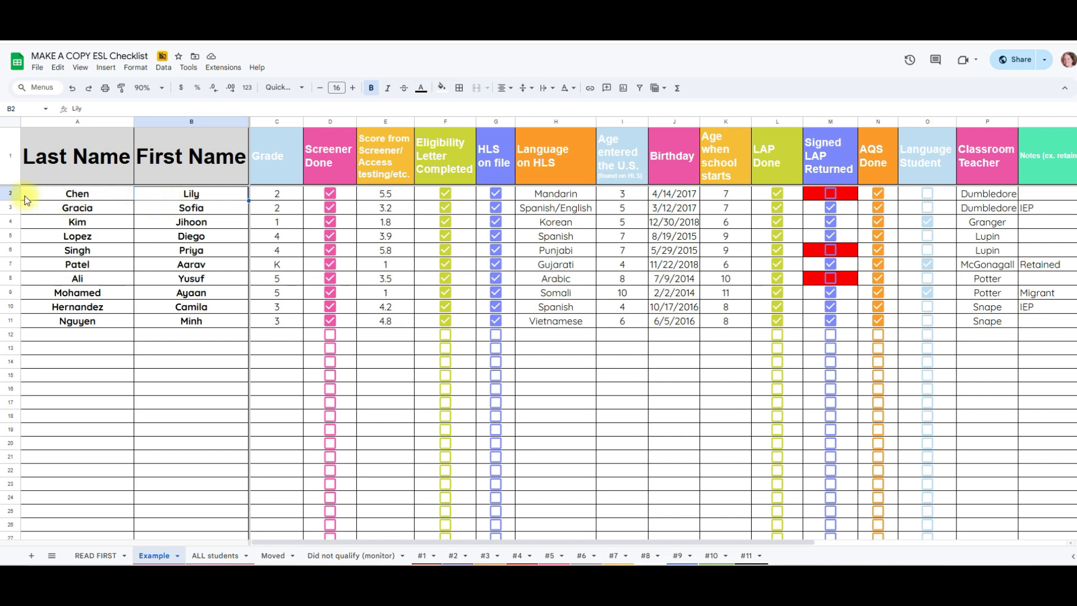
{"action": "left_click", "coordinate": [1004, 198]}
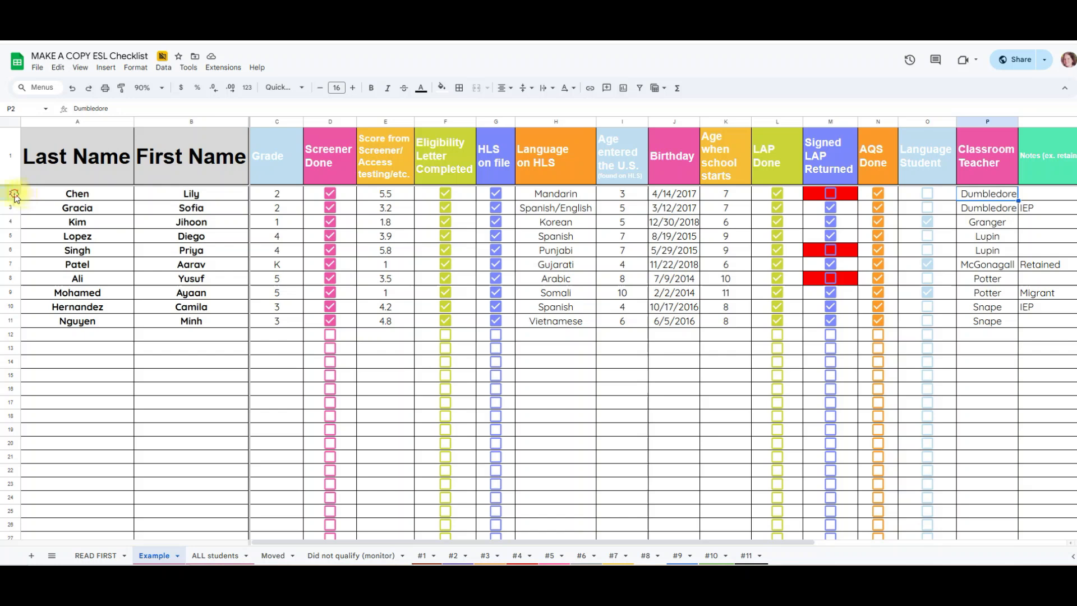
{"action": "left_click_drag", "start_coordinate": [15, 196], "coordinate": [10, 209]}
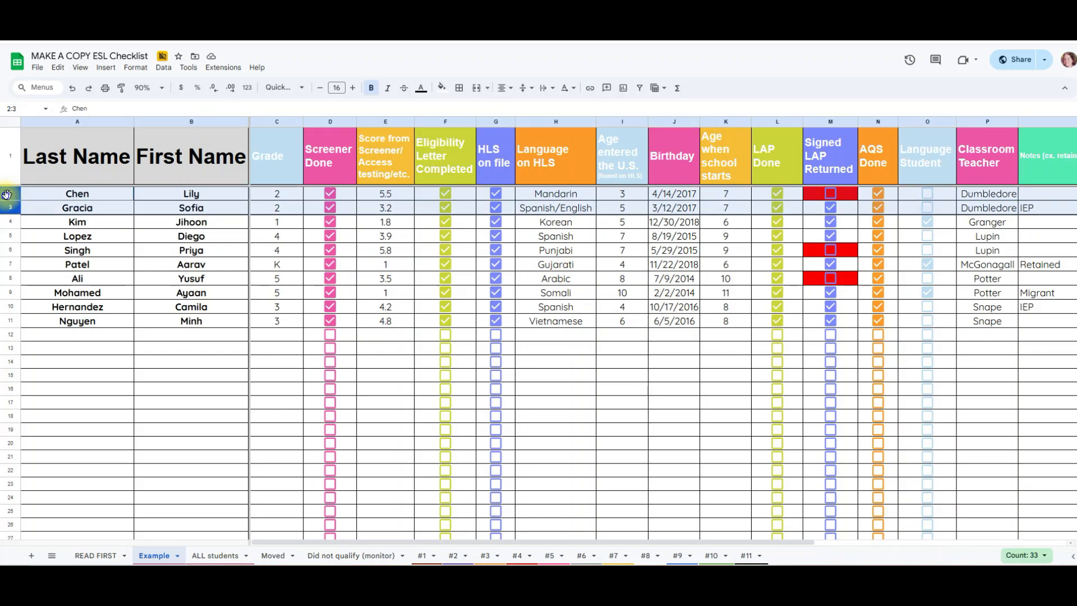
{"action": "right_click", "coordinate": [7, 194]}
{"action": "left_click", "coordinate": [67, 217]}
{"action": "left_click", "coordinate": [422, 555]}
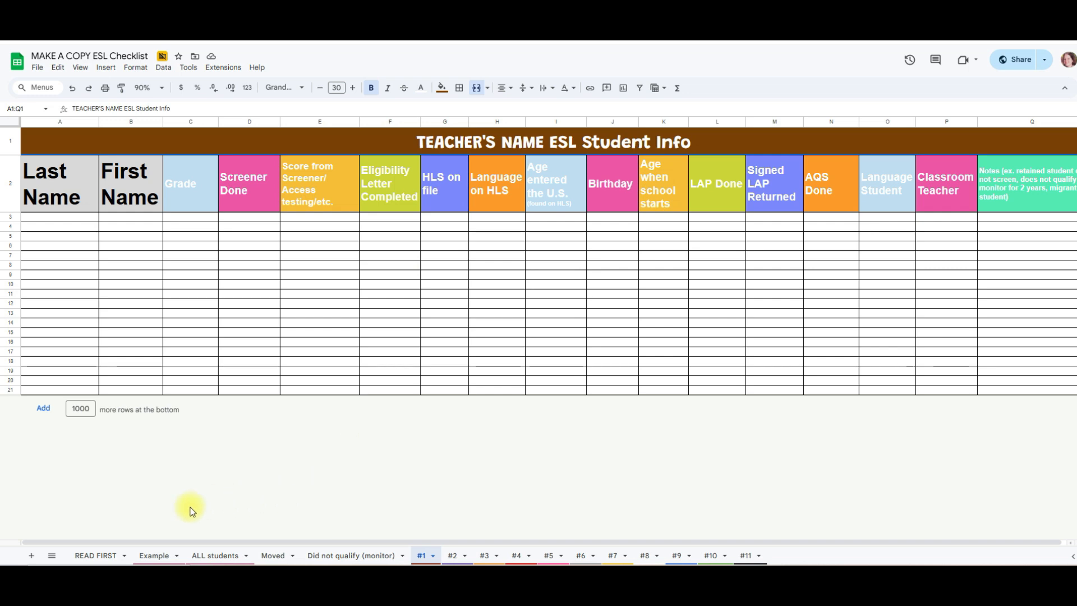
Return to the Example sheet and select the Language Student header cell.
{"action": "left_click", "coordinate": [210, 555]}
{"action": "left_click", "coordinate": [155, 555]}
{"action": "left_click", "coordinate": [934, 163]}
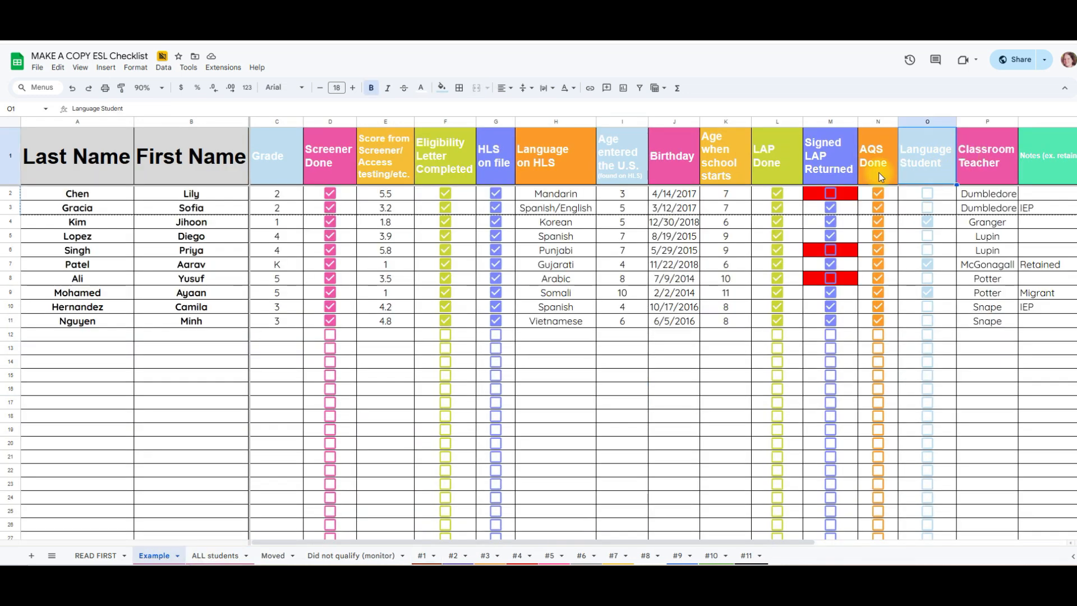
Set up an advanced sort of the whole sheet with a header row, using Language Student A to Z as the first sort column.
{"action": "left_click", "coordinate": [10, 120]}
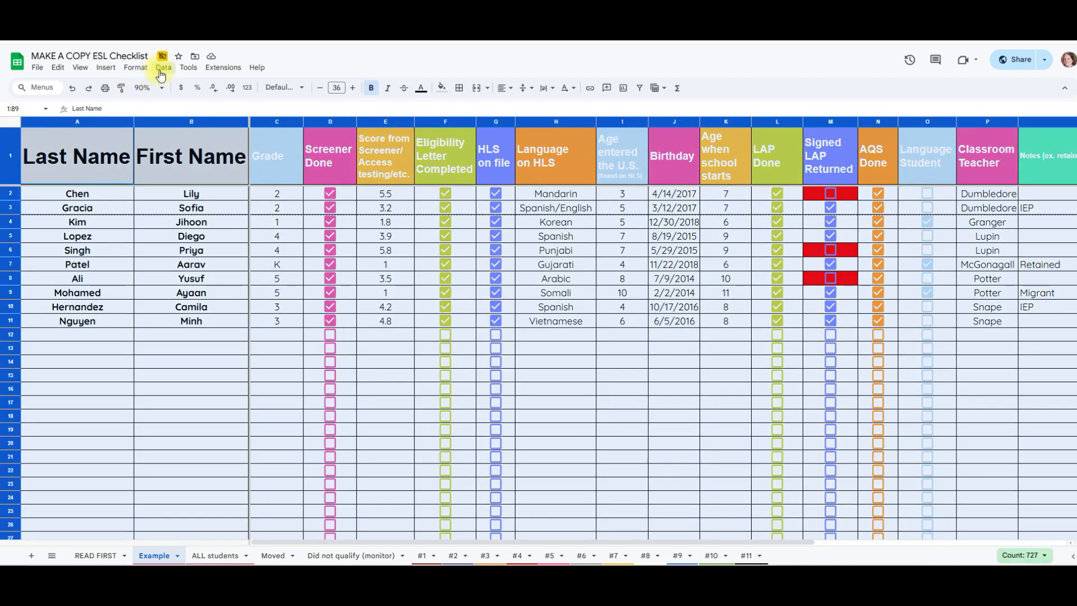
{"action": "left_click", "coordinate": [163, 68]}
{"action": "mouse_move", "coordinate": [187, 102]}
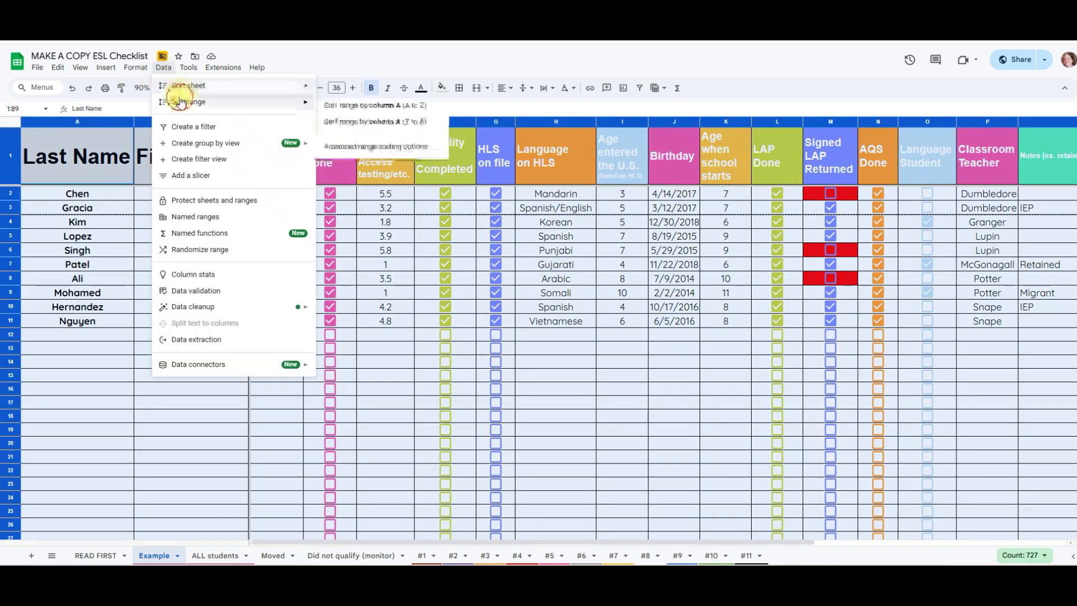
{"action": "left_click", "coordinate": [374, 144]}
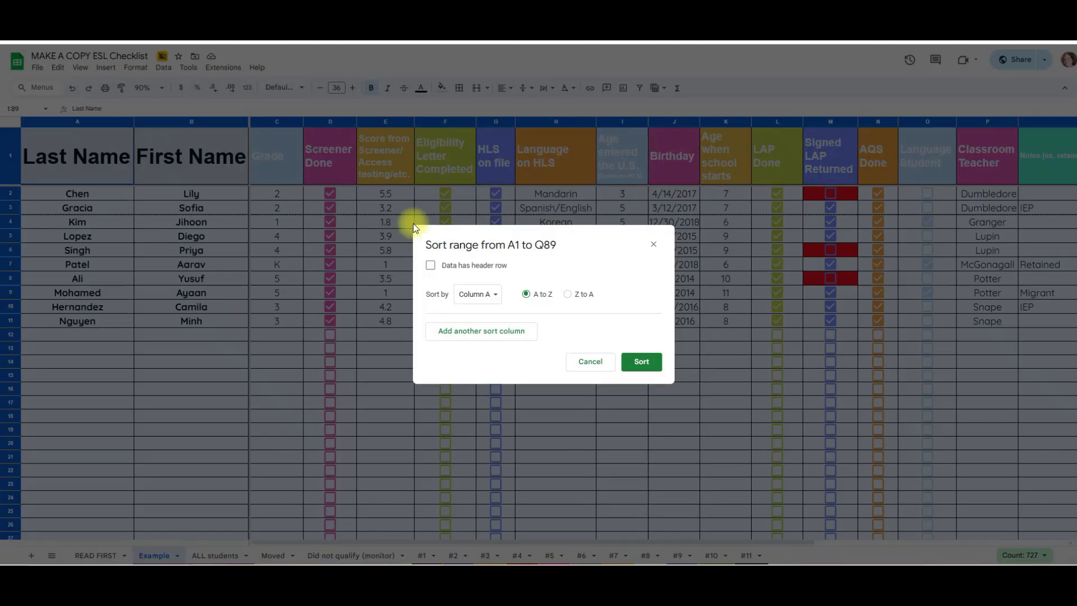
{"action": "left_click", "coordinate": [459, 266]}
{"action": "left_click", "coordinate": [479, 293]}
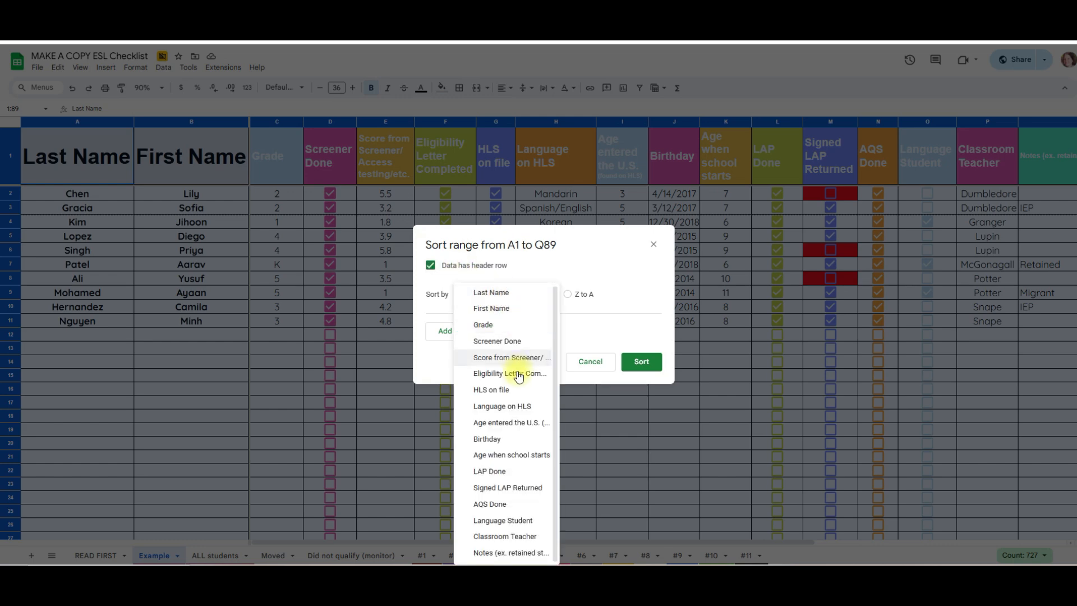
{"action": "left_click", "coordinate": [530, 519]}
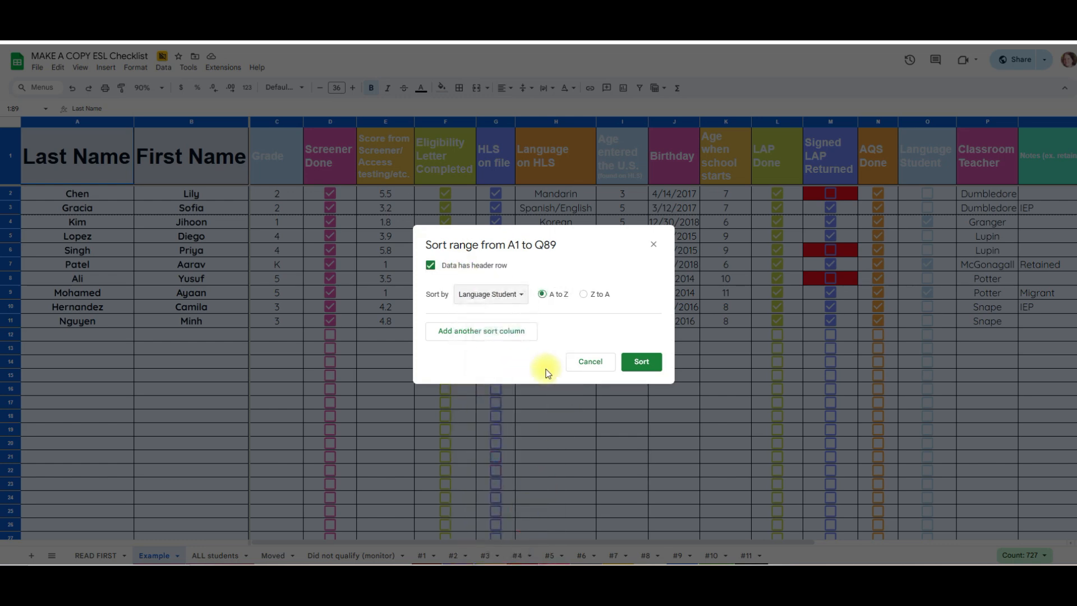
Add Grade, Classroom Teacher, Last Name and one more default sort column, all A to Z, and sort the range.
{"action": "left_click", "coordinate": [505, 334]}
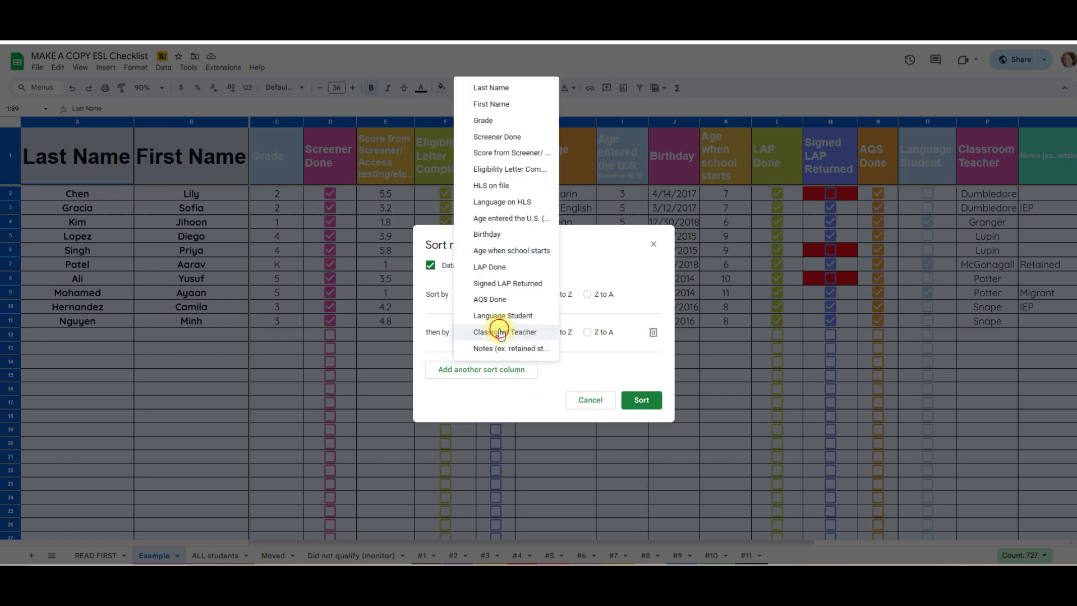
{"action": "left_click", "coordinate": [486, 120]}
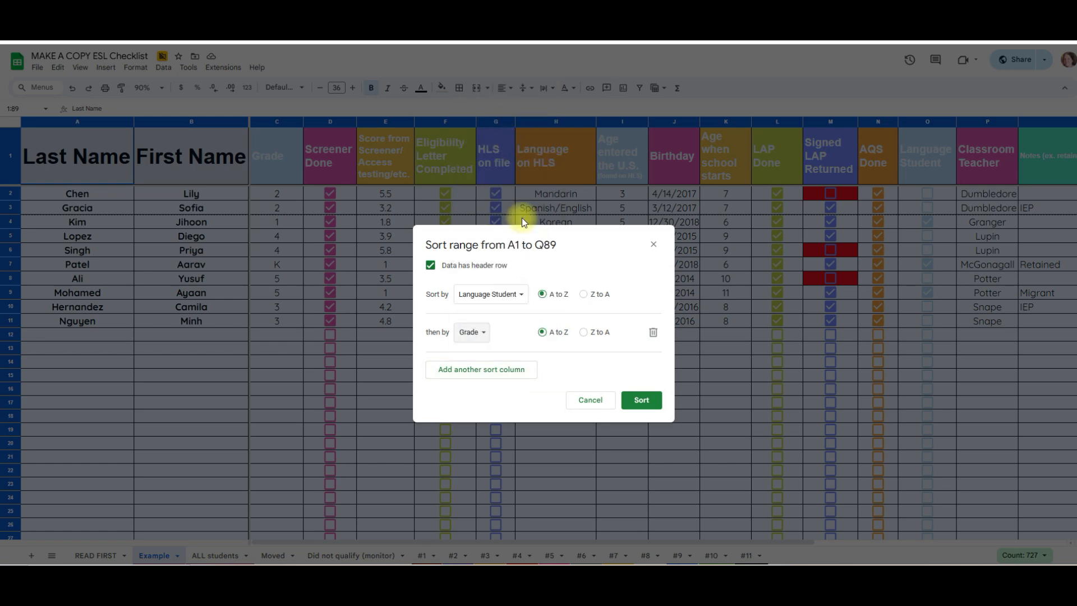
{"action": "left_click", "coordinate": [505, 372]}
{"action": "left_click", "coordinate": [503, 371]}
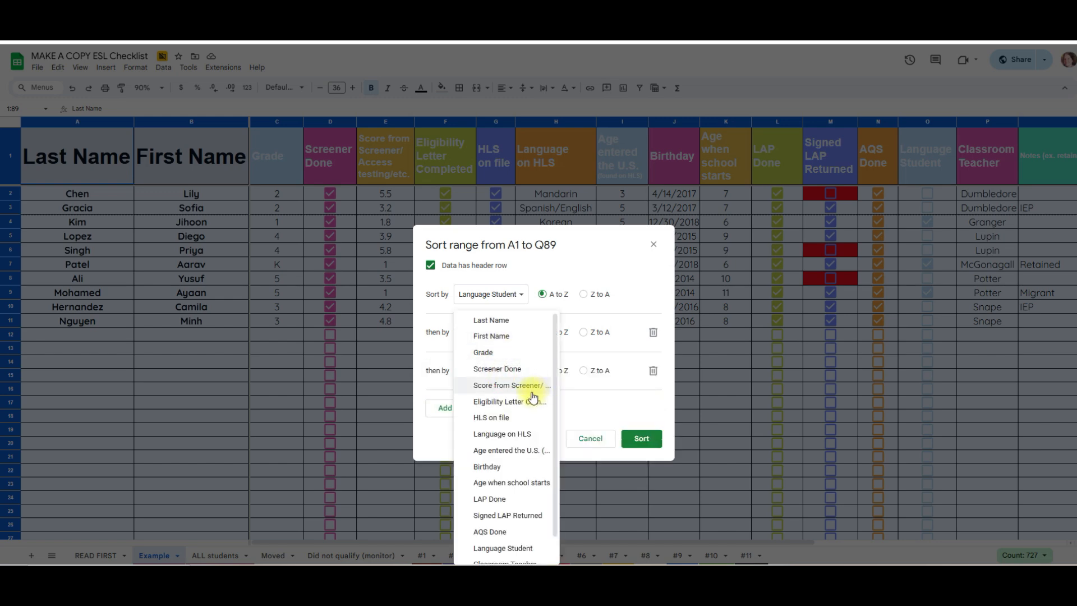
{"action": "left_click", "coordinate": [515, 553]}
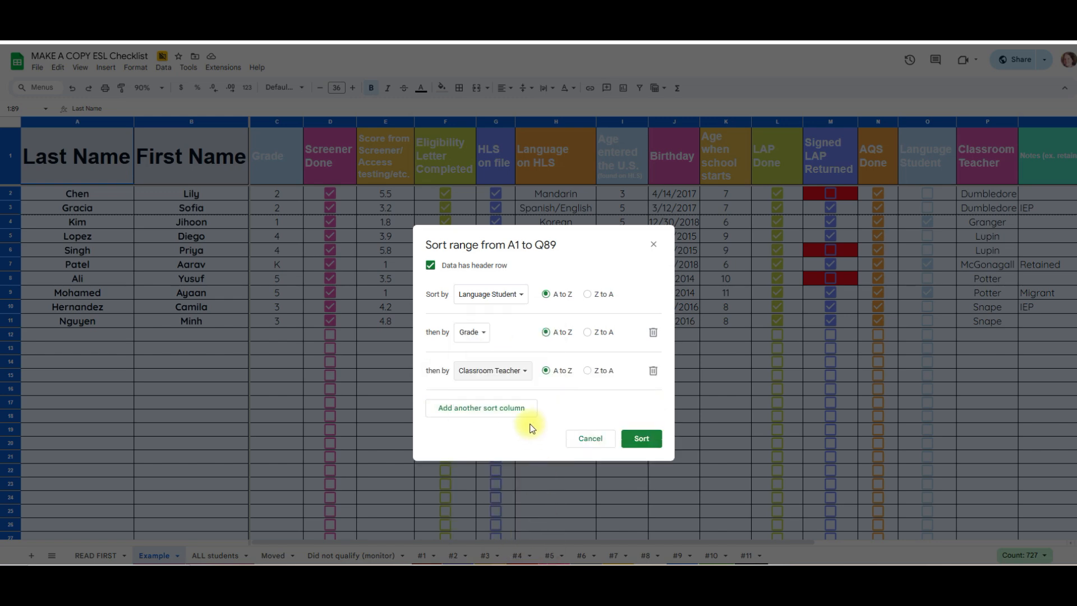
{"action": "left_click", "coordinate": [521, 412]}
{"action": "left_click", "coordinate": [517, 414]}
{"action": "left_click", "coordinate": [500, 145]}
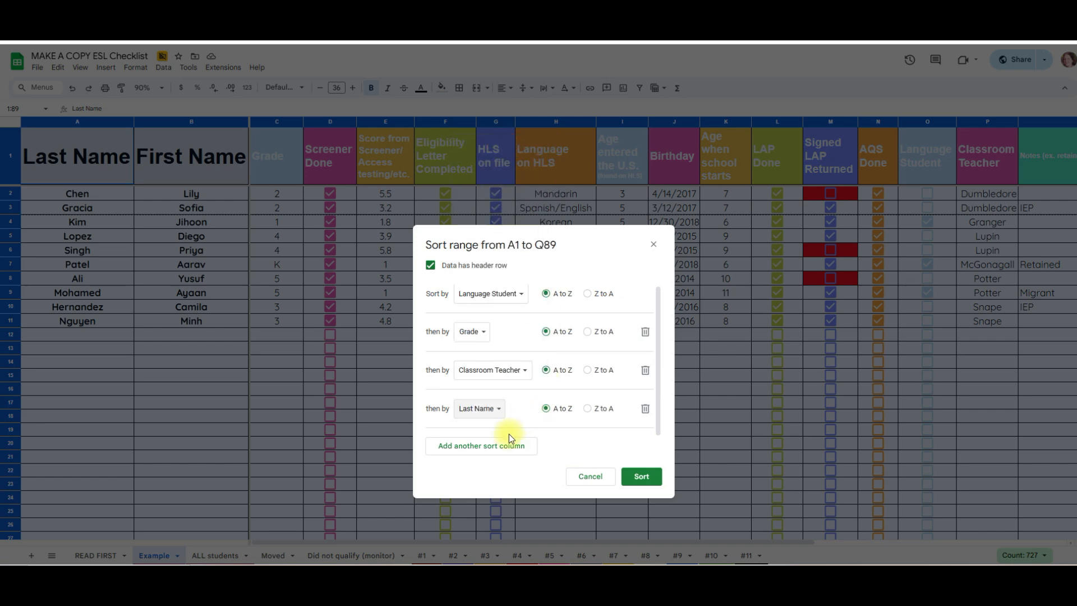
{"action": "left_click", "coordinate": [505, 445]}
{"action": "left_click", "coordinate": [641, 476]}
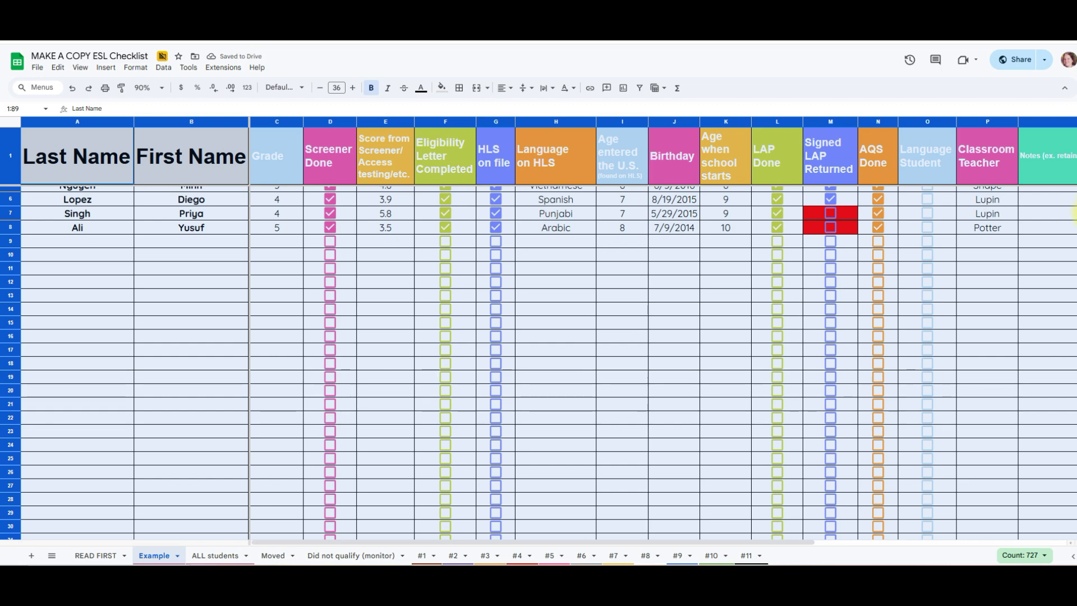
Review the sorted rows to the sheet's end and select the Language Student checkboxes in rows 87 to 89.
{"action": "left_click_drag", "start_coordinate": [1072, 197], "coordinate": [1072, 470]}
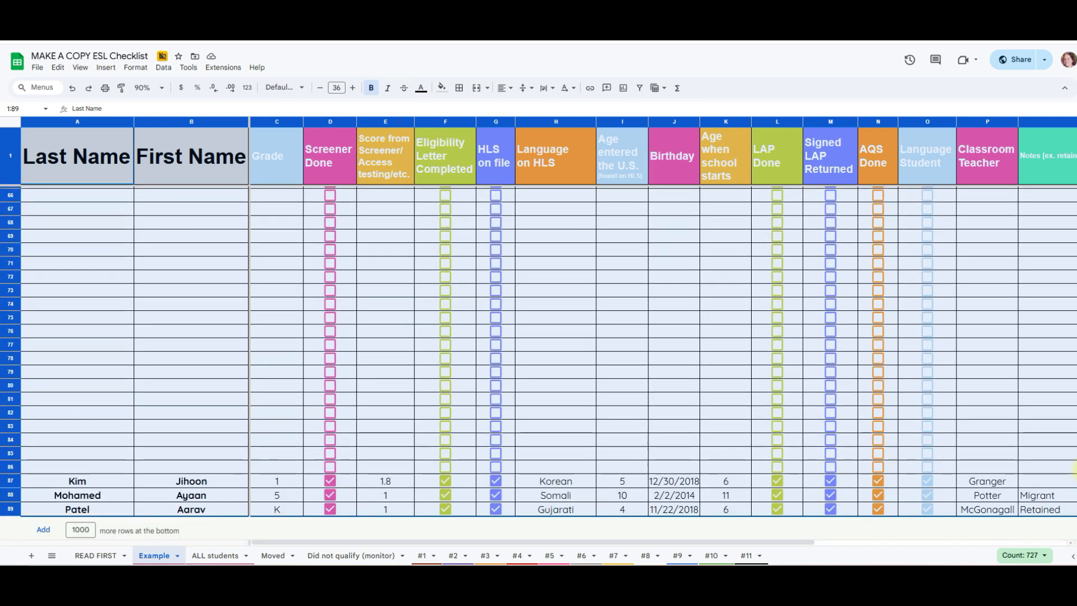
{"action": "left_click", "coordinate": [949, 481]}
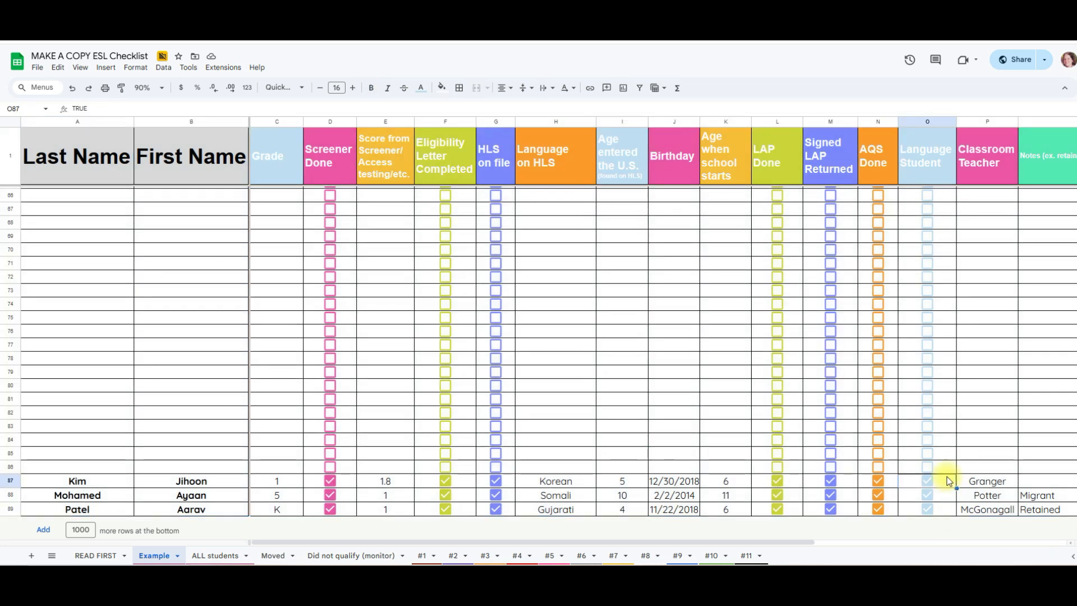
{"action": "left_click", "coordinate": [949, 511], "text": "shift"}
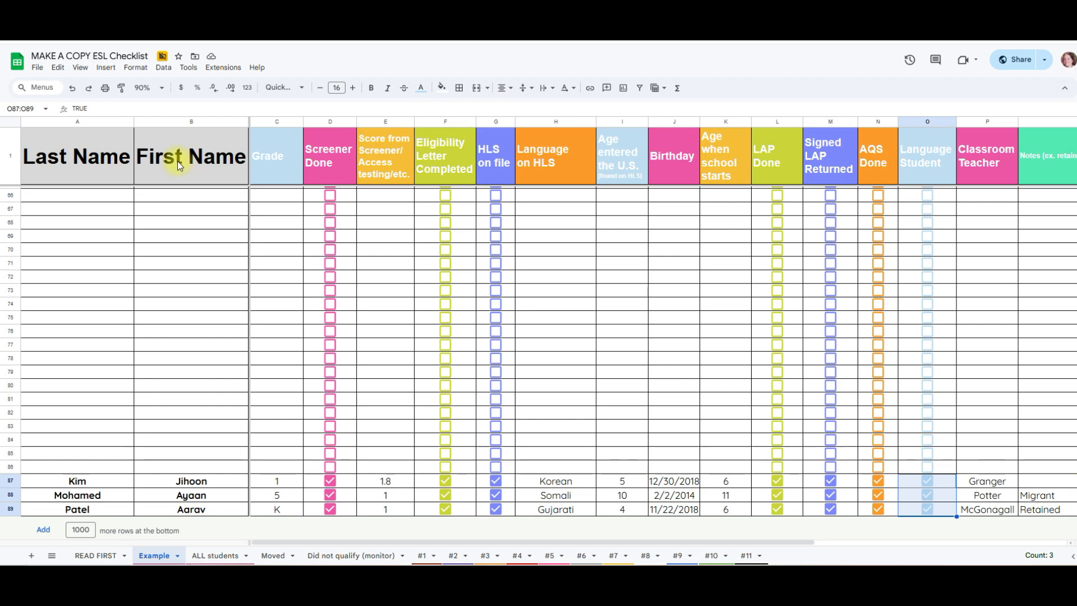
{"action": "scroll", "coordinate": [134, 178], "scroll_direction": "up", "scroll_amount": 15}
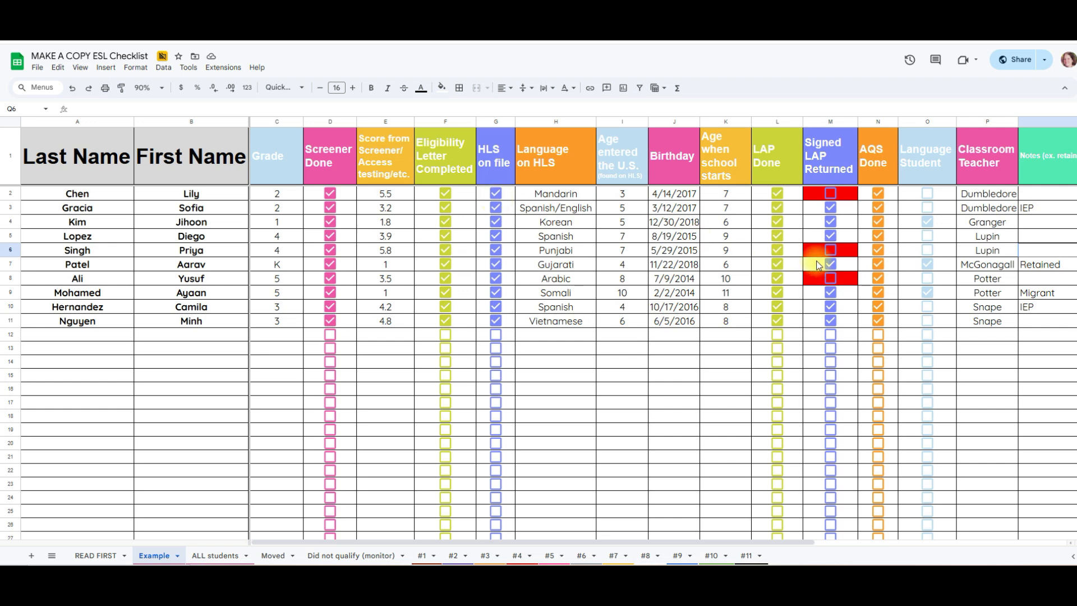
Select the LAP Done checkboxes in L12:L25, tick them all at once and untick them again.
{"action": "left_click_drag", "start_coordinate": [793, 336], "coordinate": [794, 513]}
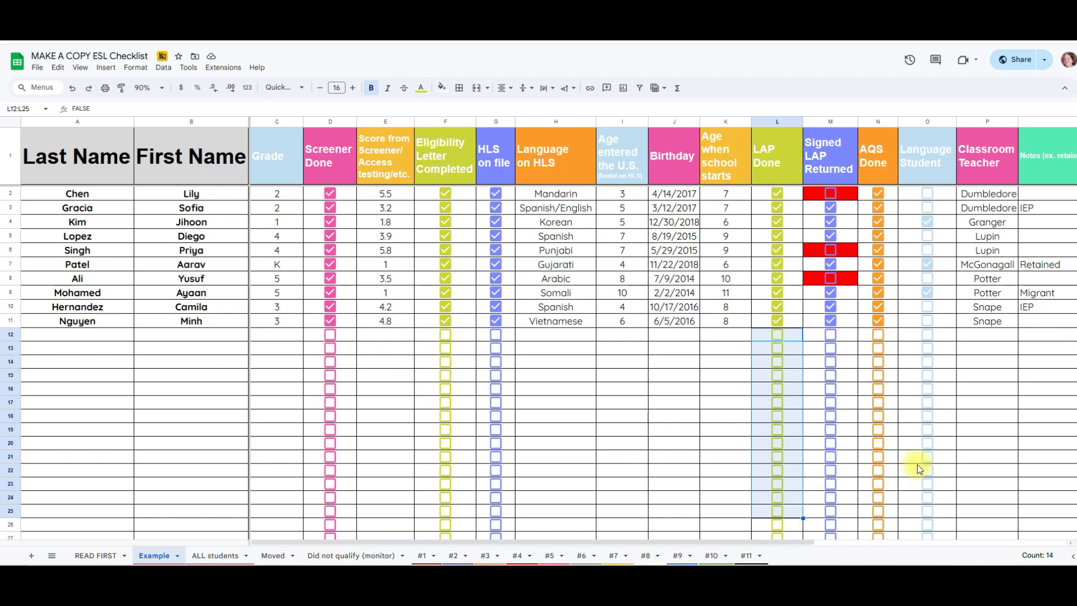
{"action": "key", "text": "space"}
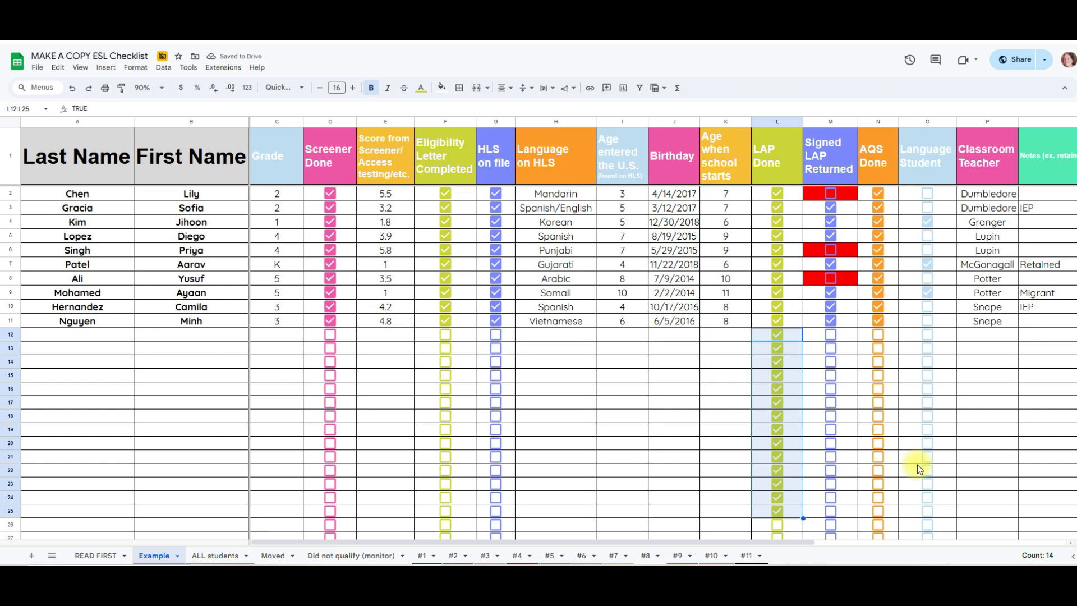
{"action": "key", "text": "space"}
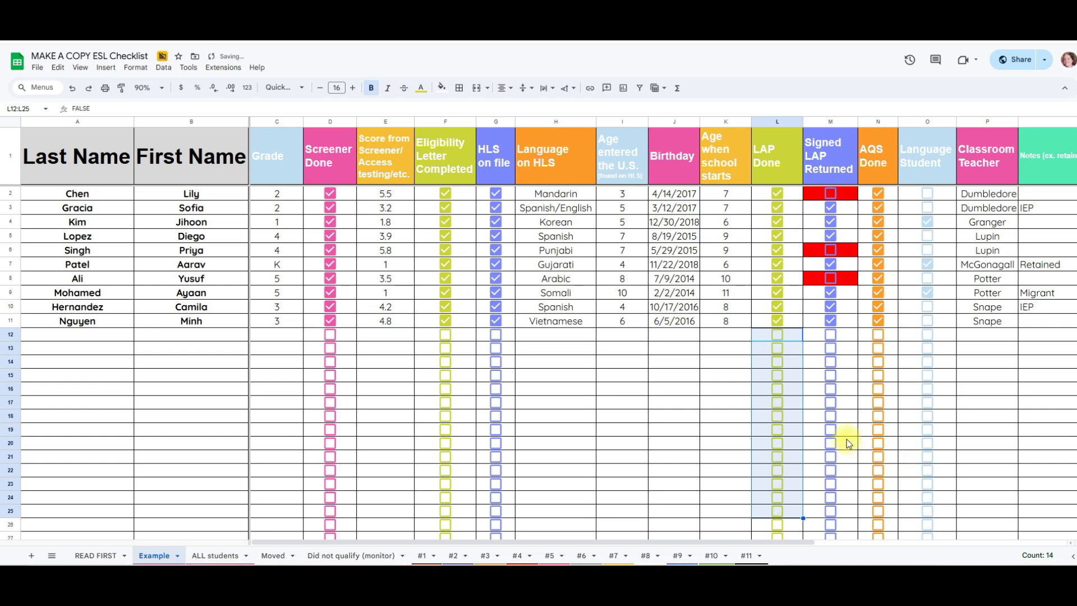
{"action": "left_click", "coordinate": [100, 156]}
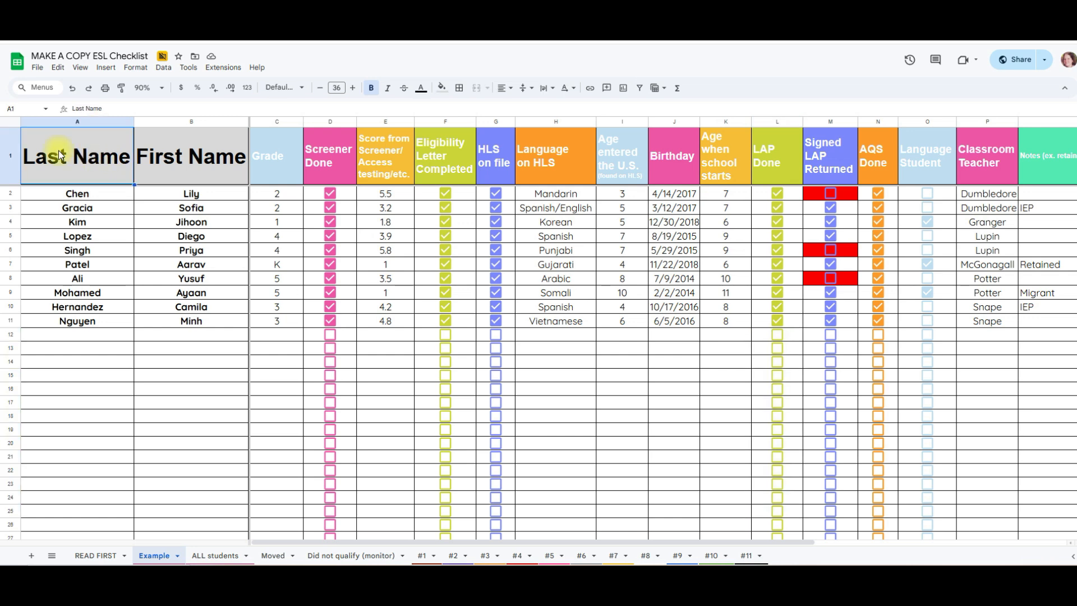